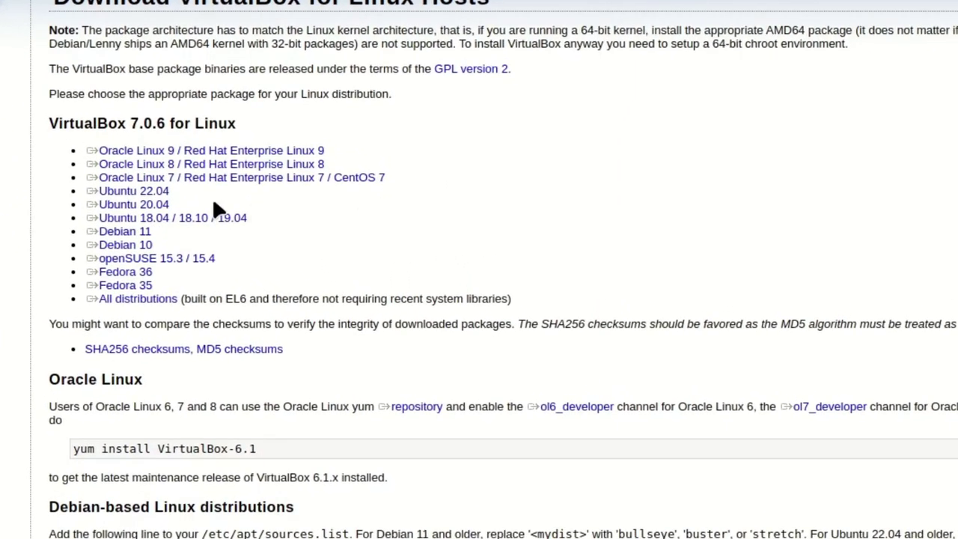
# - Download the Ubuntu 22.04 VirtualBox package and open virtualbox-7.0_7.0.6-155176_Ubuntu_jammy_amd64.deb in the installer
pyautogui.tripleClick(215, 214)
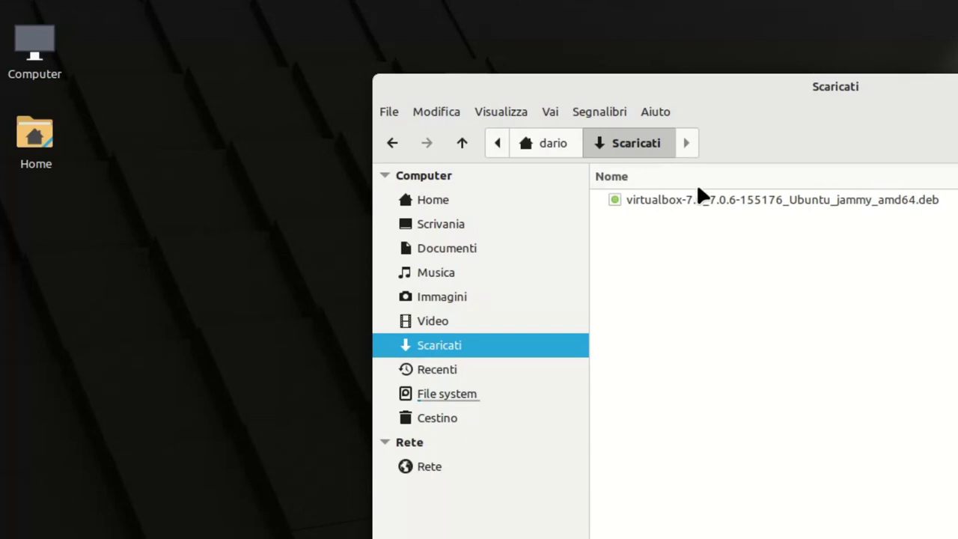
pyautogui.doubleClick(699, 196)
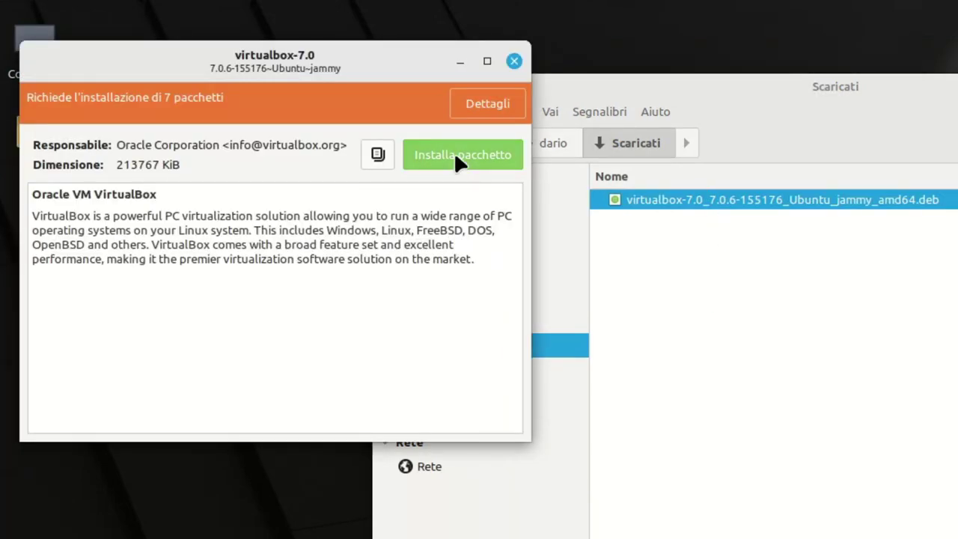
# - Install the VirtualBox 7.0 package with its dependencies, then launch Users and Groups
pyautogui.click(457, 155)
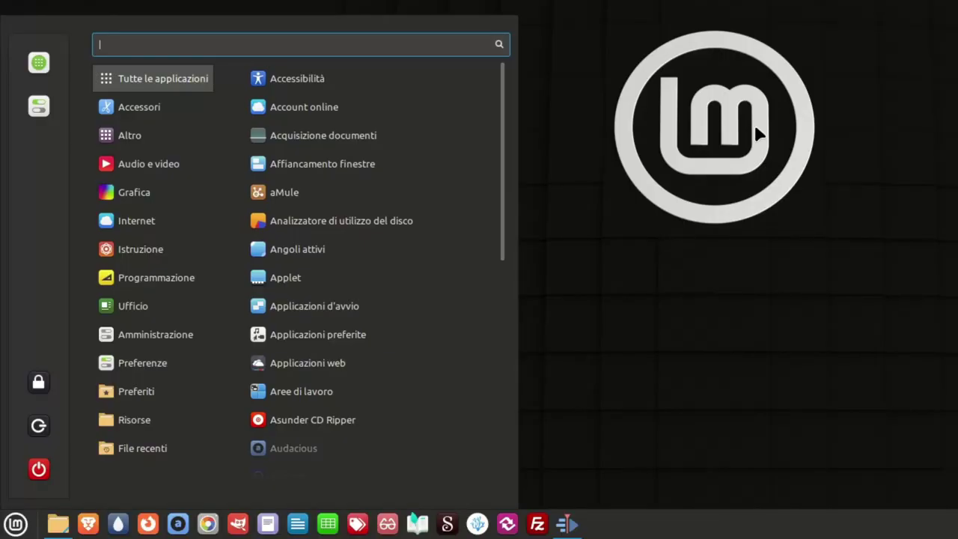
pyautogui.write('ut')
pyautogui.press('Return')
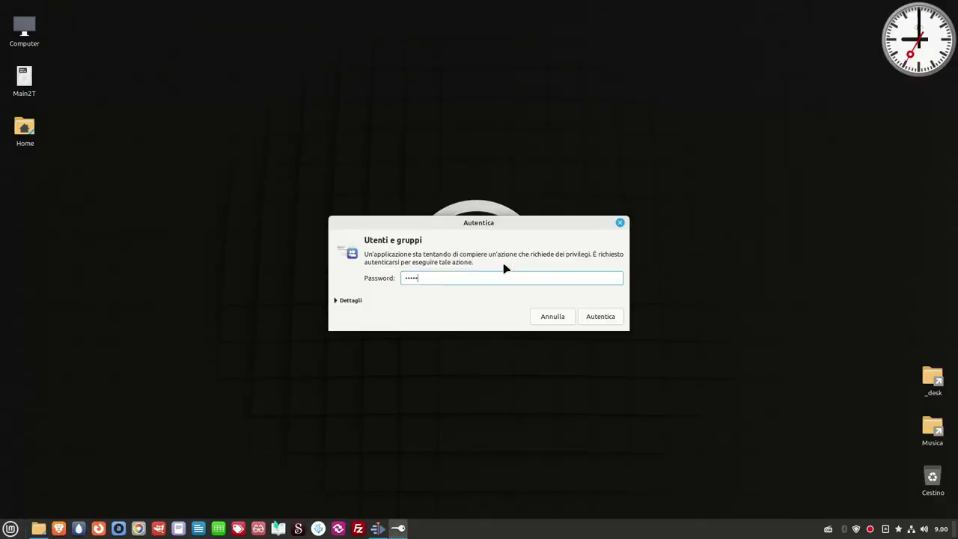
# - Authenticate and tick vboxusers in the administrator account's group list, then confirm
pyautogui.press('Return')
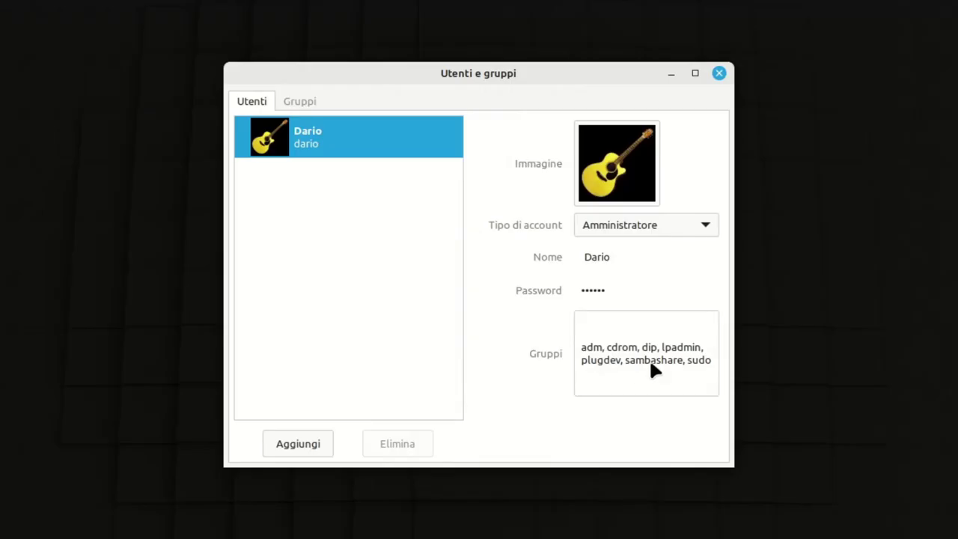
pyautogui.click(651, 367)
pyautogui.moveTo(547, 167); pyautogui.dragTo(545, 450)
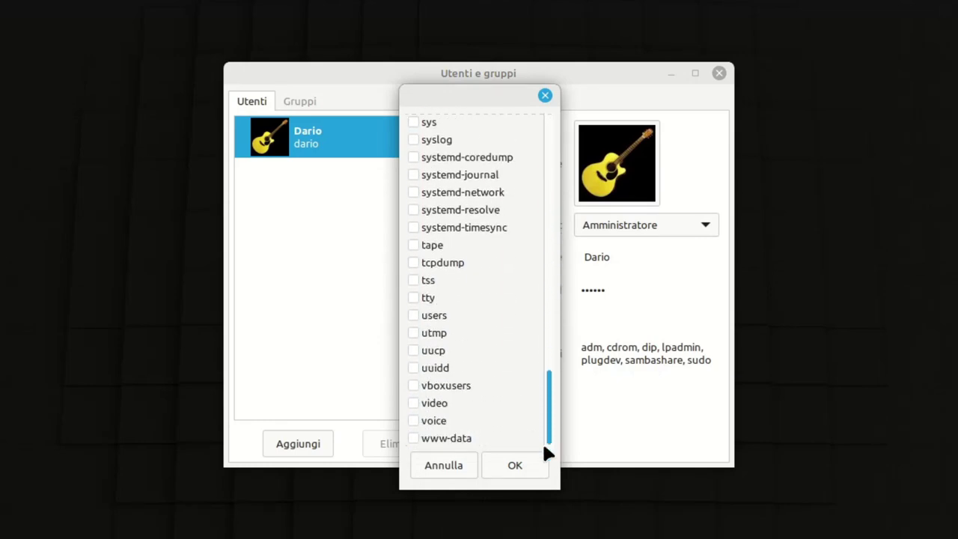
pyautogui.click(413, 386)
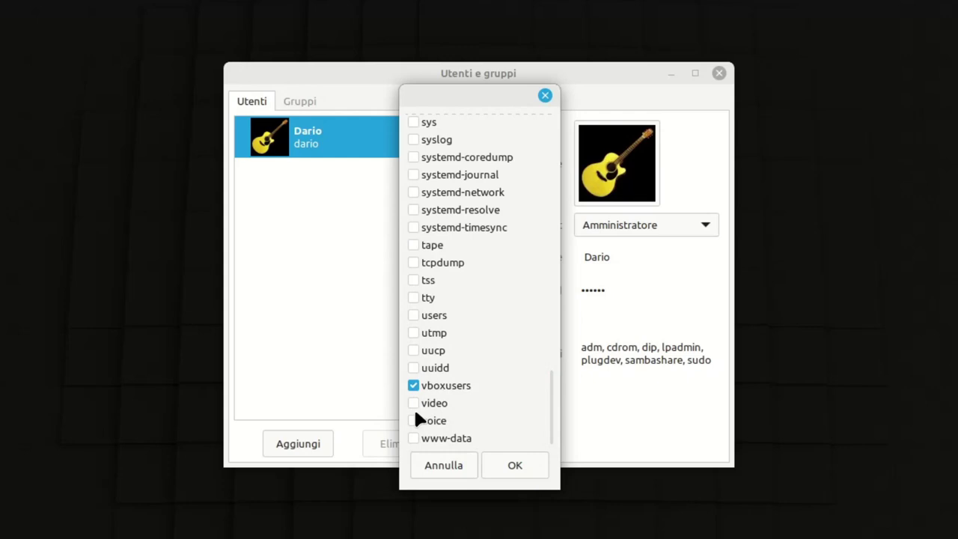
pyautogui.click(512, 465)
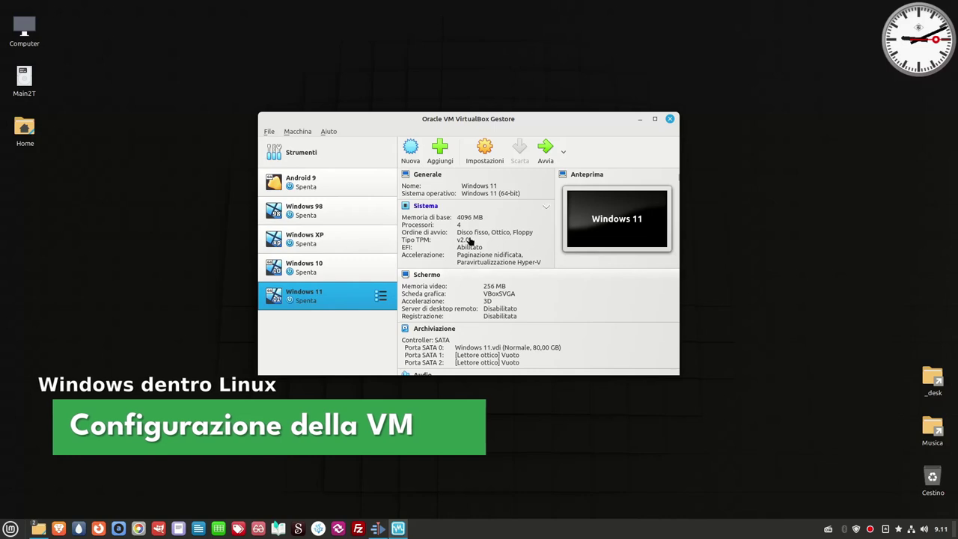
# - Create a new VM named 'Windows 10 22H2' using the Win10_22H2_Italian_x64.iso image
pyautogui.click(411, 154)
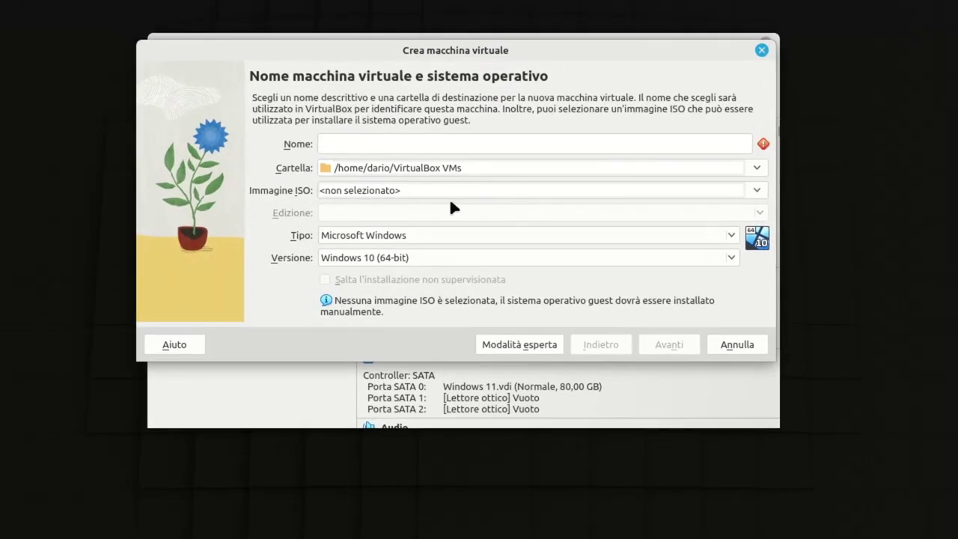
pyautogui.write('Windows 10 22H')
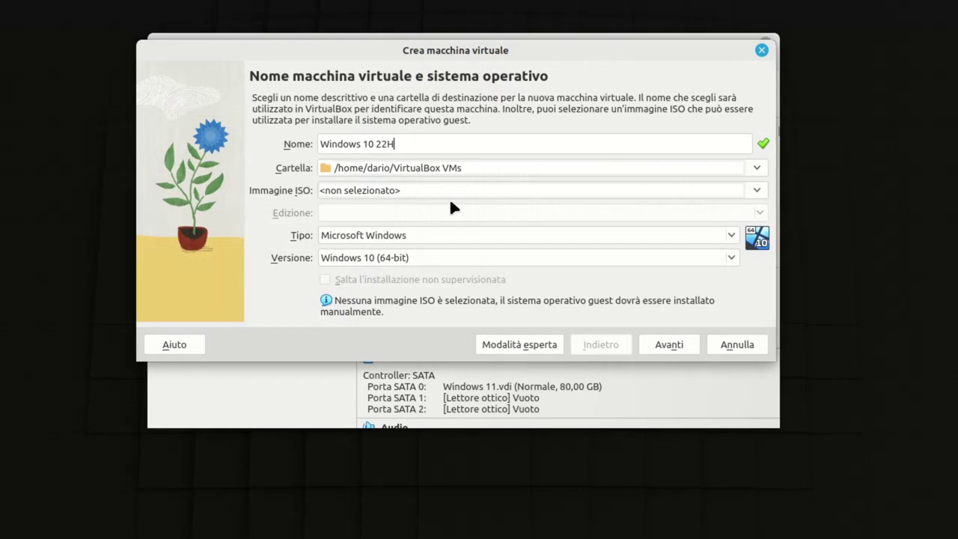
pyautogui.write('2')
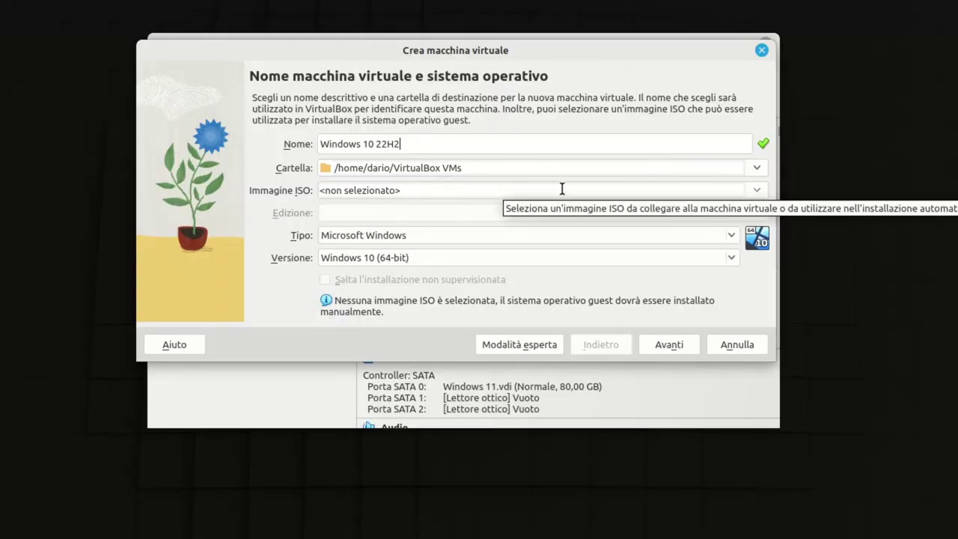
pyautogui.click(757, 191)
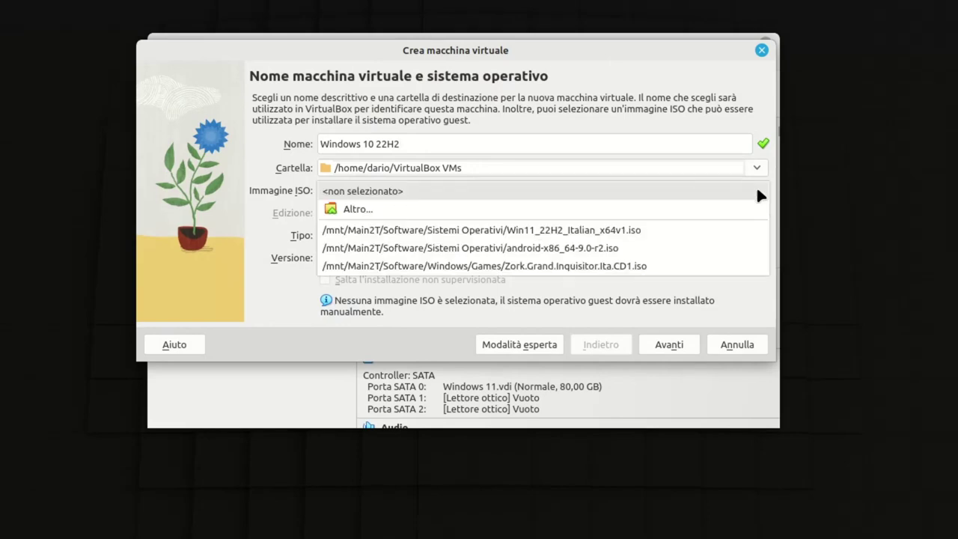
pyautogui.click(548, 209)
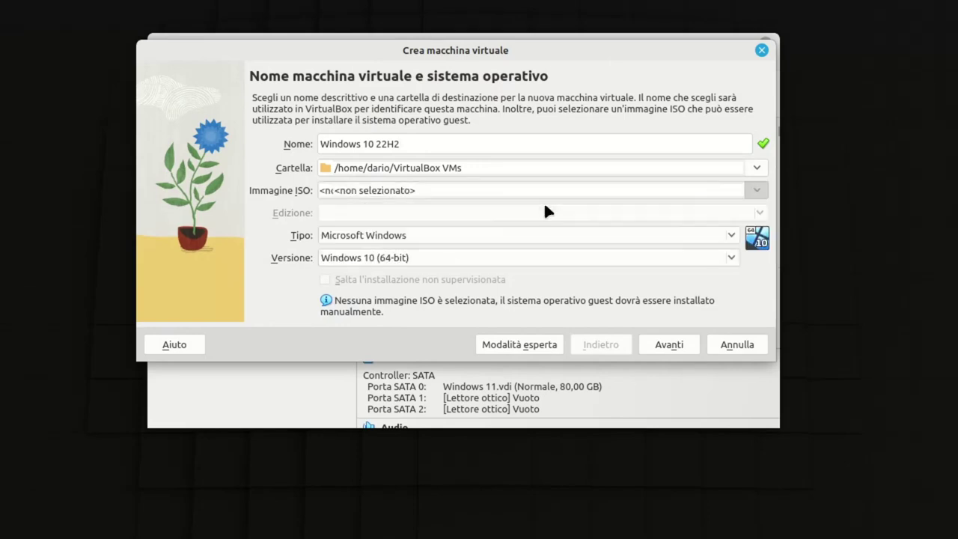
pyautogui.scroll(-1, 571, 146)
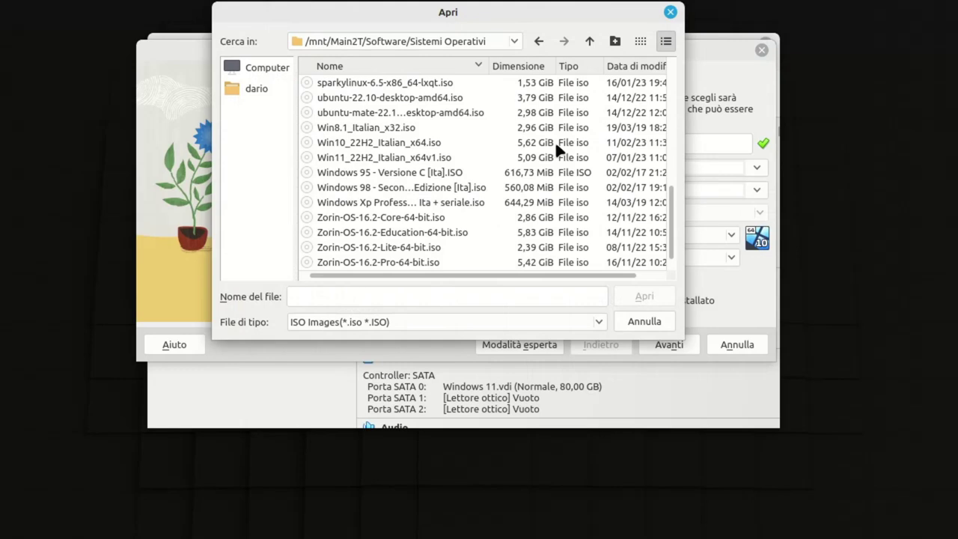
pyautogui.click(407, 141)
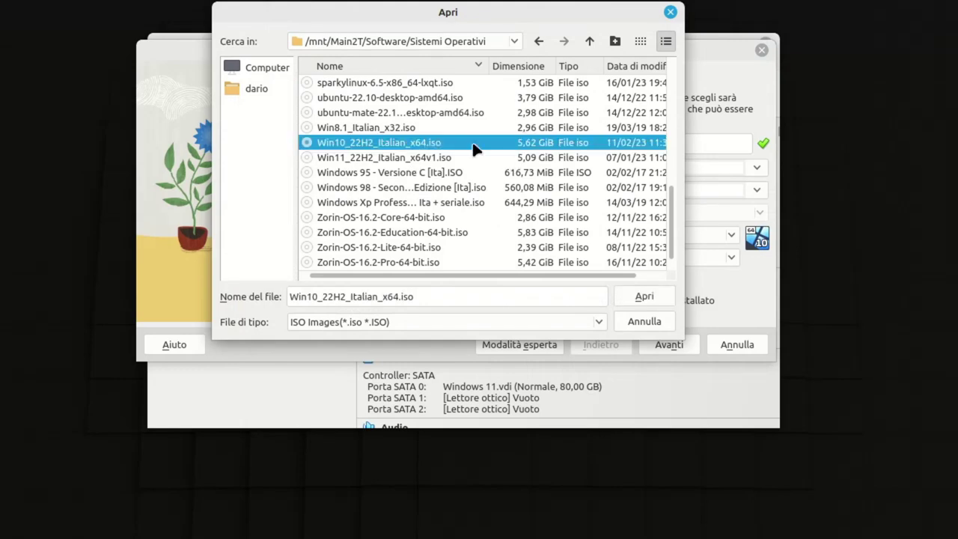
pyautogui.doubleClick(472, 143)
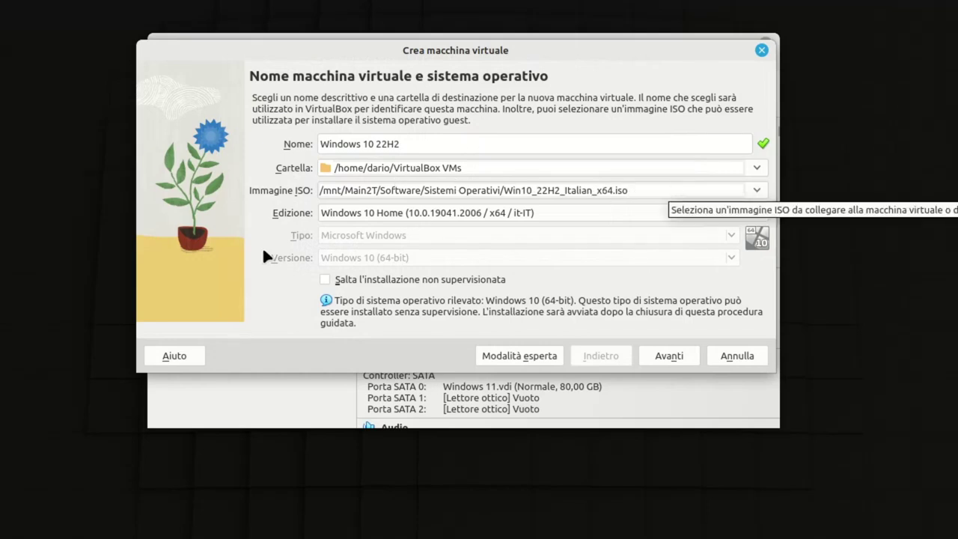
# - Choose the Windows 10 Home edition and select the default user name for replacement
pyautogui.click(763, 212)
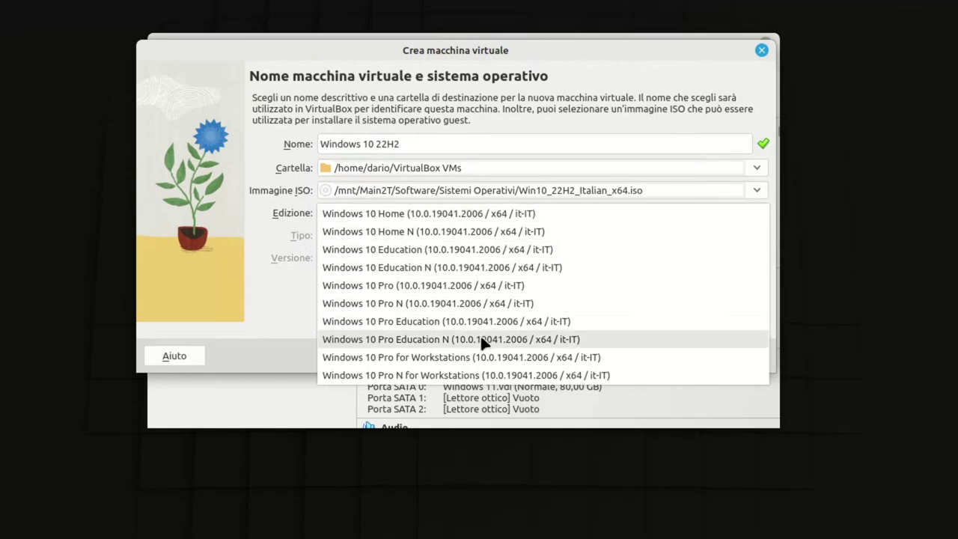
pyautogui.click(456, 212)
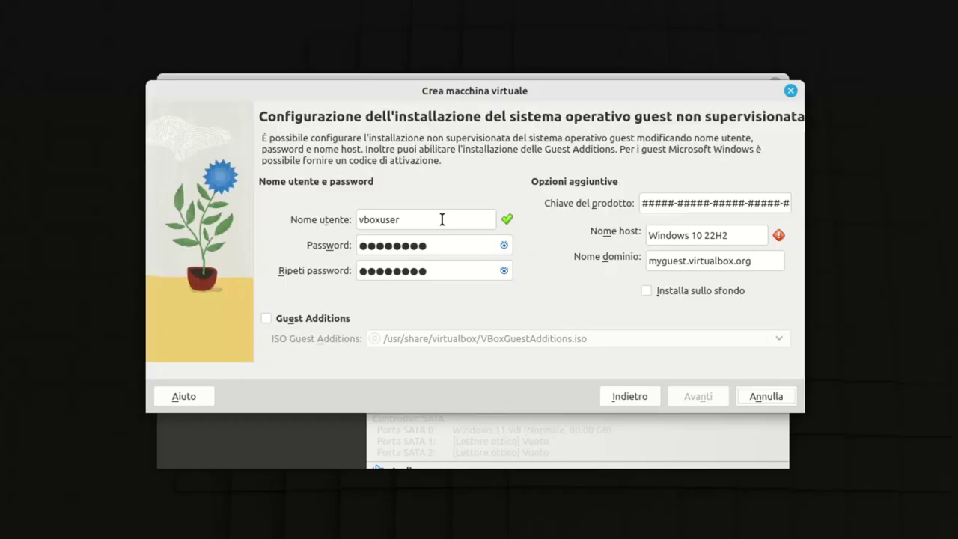
pyautogui.moveTo(441, 218); pyautogui.dragTo(323, 220)
# - Enter the guest user name and type the account password in both password fields
pyautogui.write('dario')
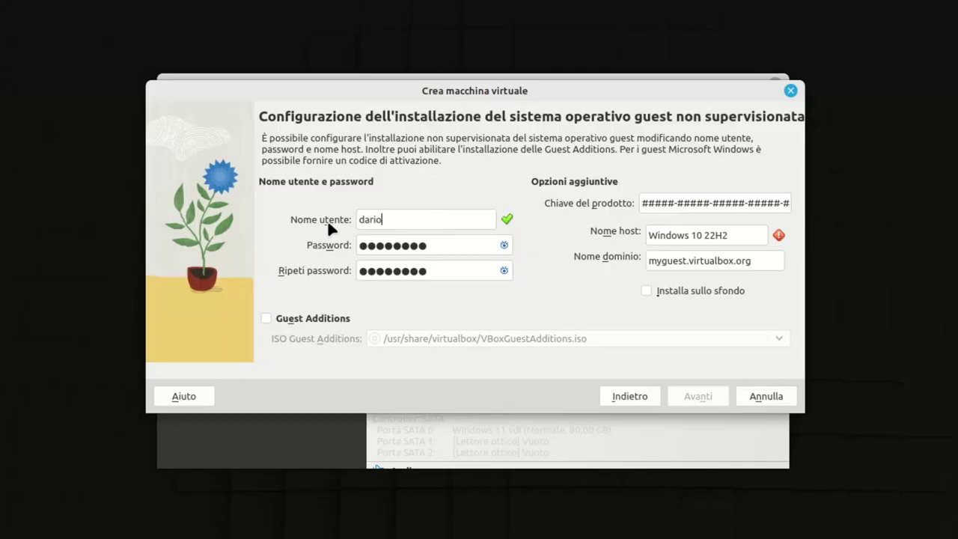
pyautogui.press('Tab')
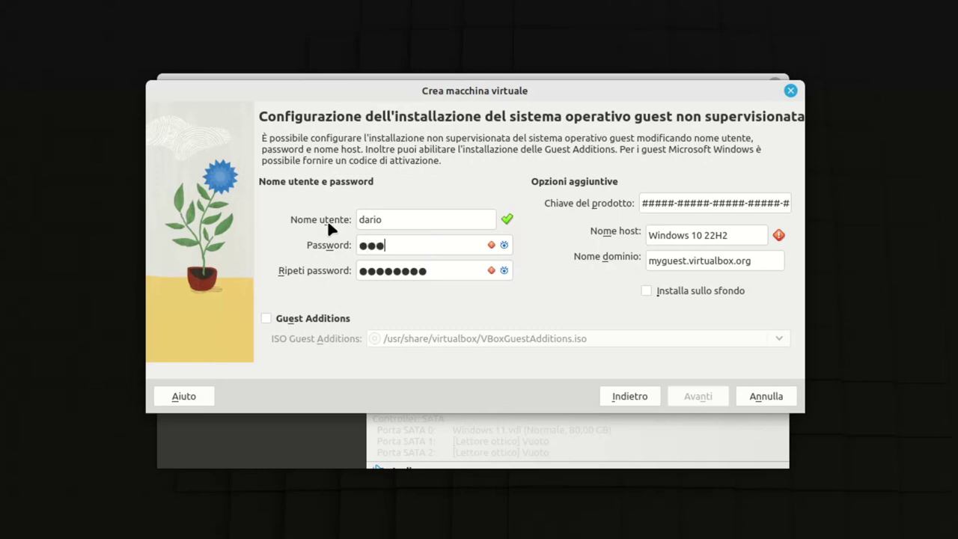
pyautogui.press('Tab')
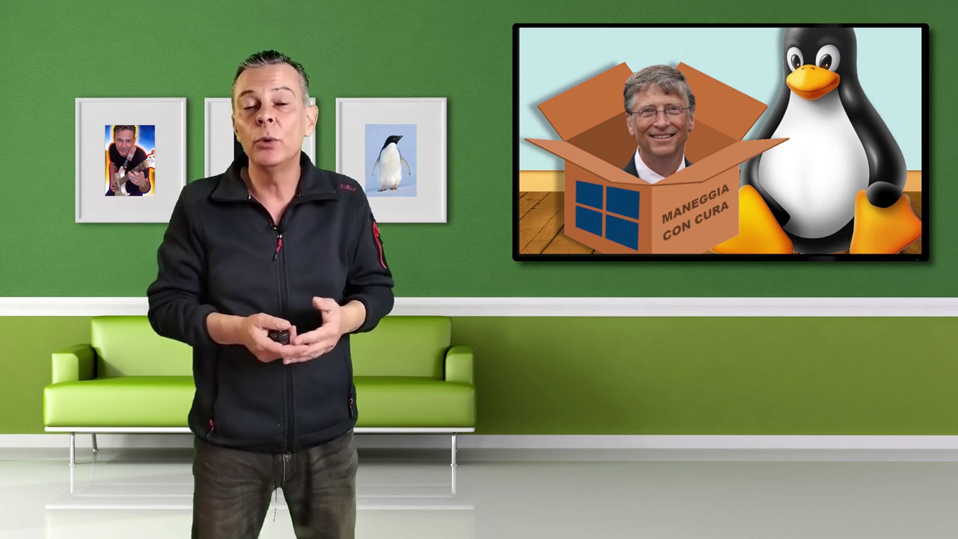
# - Continue Windows Setup without a product key and install Windows on the chosen disk
pyautogui.click(488, 303)
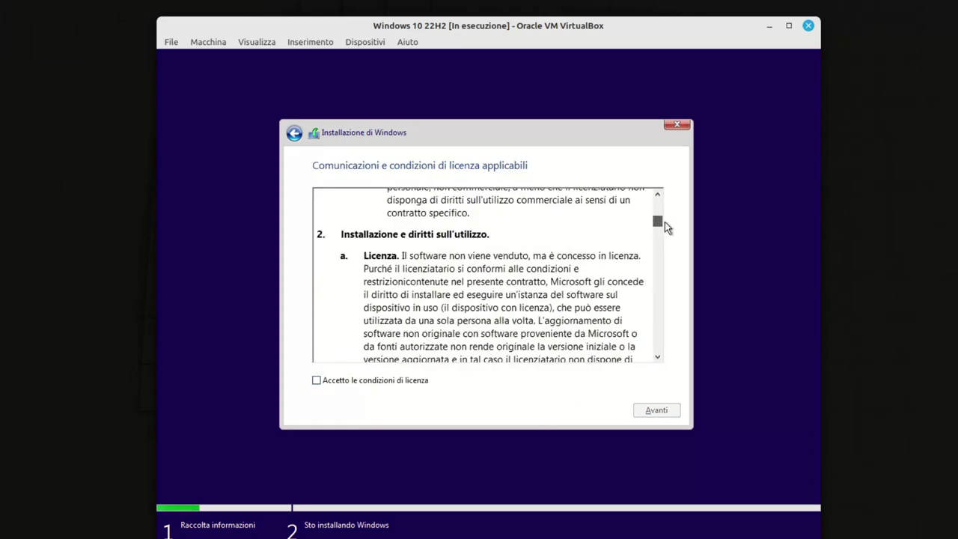
pyautogui.moveTo(661, 222); pyautogui.dragTo(635, 245)
pyautogui.moveTo(580, 229); pyautogui.dragTo(382, 255)
pyautogui.moveTo(657, 243); pyautogui.dragTo(659, 325)
pyautogui.click(659, 411)
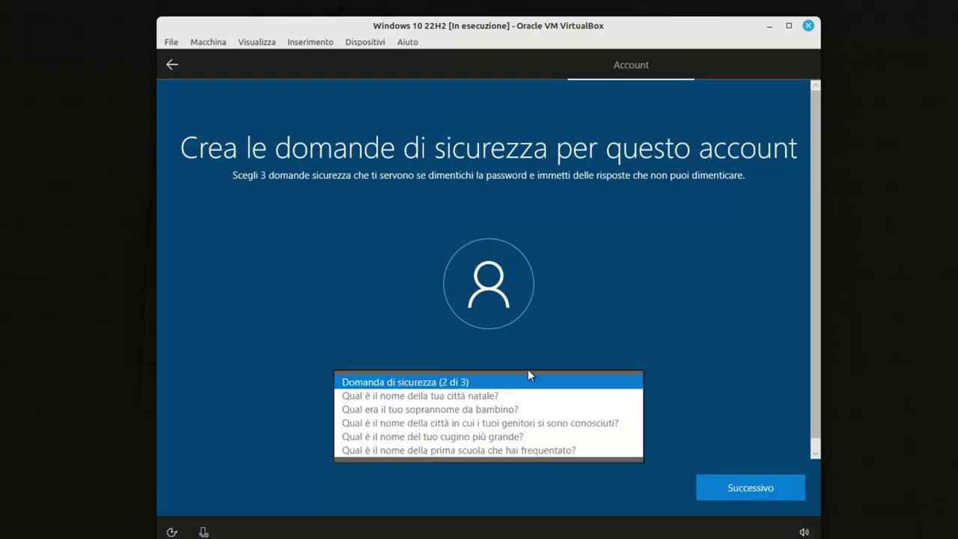
# - Finish the account, security question, Find my device and Cortana setup pages
pyautogui.click(426, 409)
pyautogui.click(425, 420)
pyautogui.write('d')
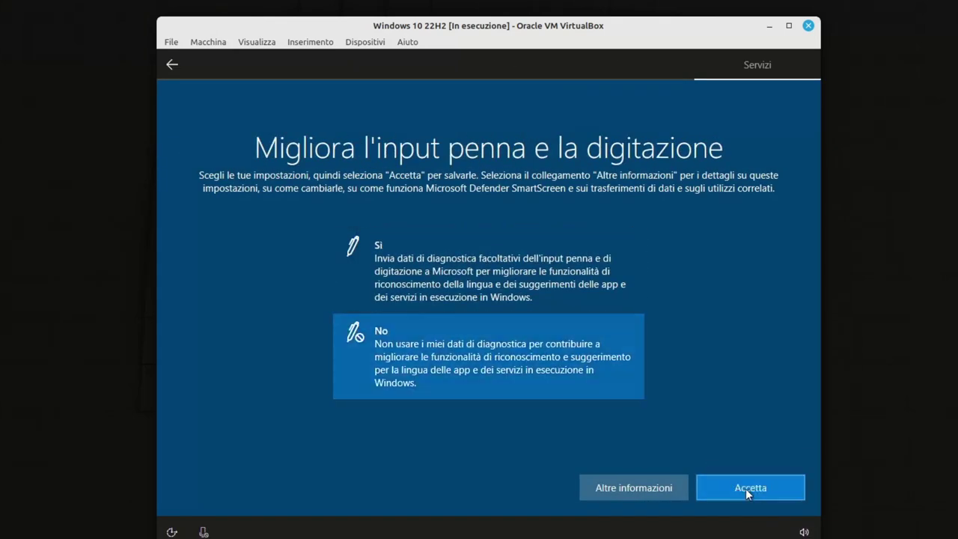
pyautogui.click(747, 487)
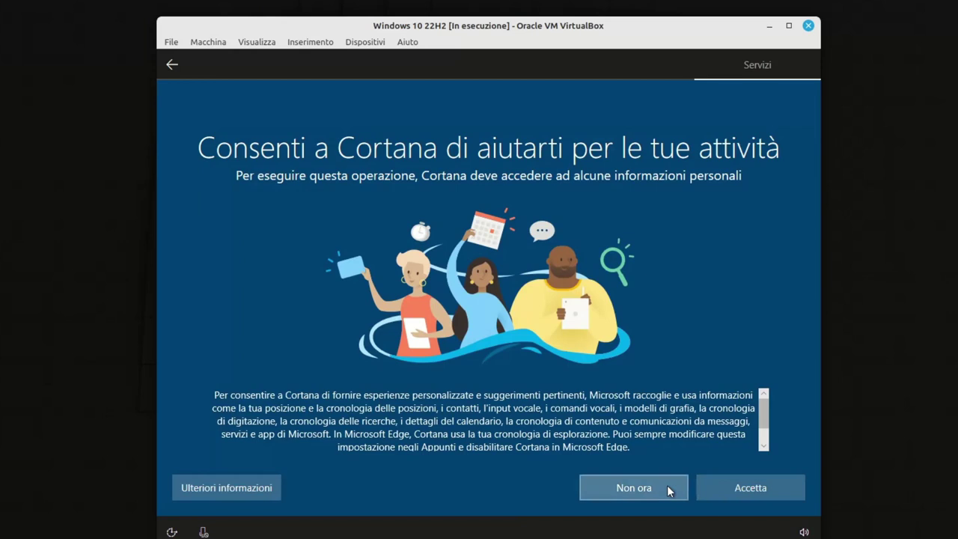
pyautogui.click(667, 485)
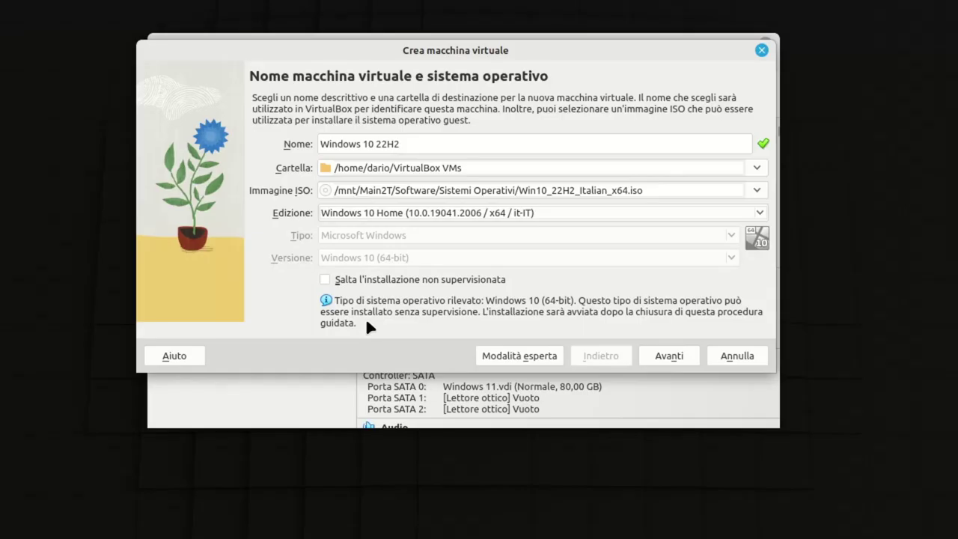
# - Toggle 'Salta l'installazione non supervisionata' and select the default user name for replacement
pyautogui.click(325, 279)
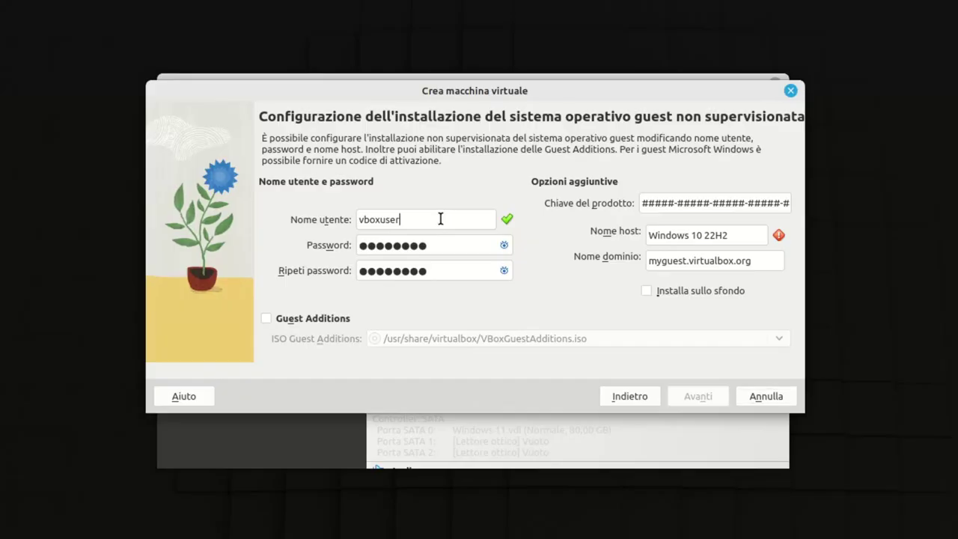
pyautogui.moveTo(440, 219); pyautogui.dragTo(323, 223)
# - Enter the guest user name and type the new password in both password fields
pyautogui.press('Tab')
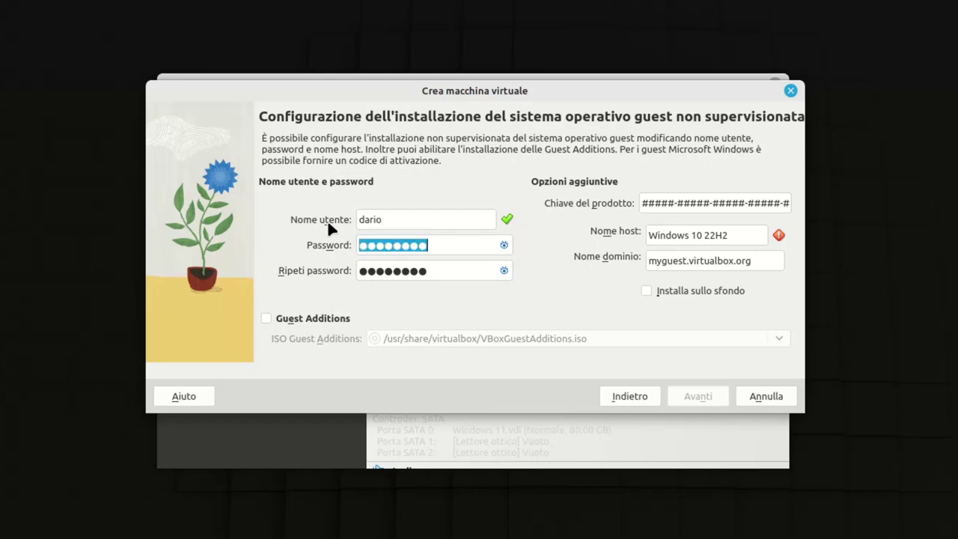
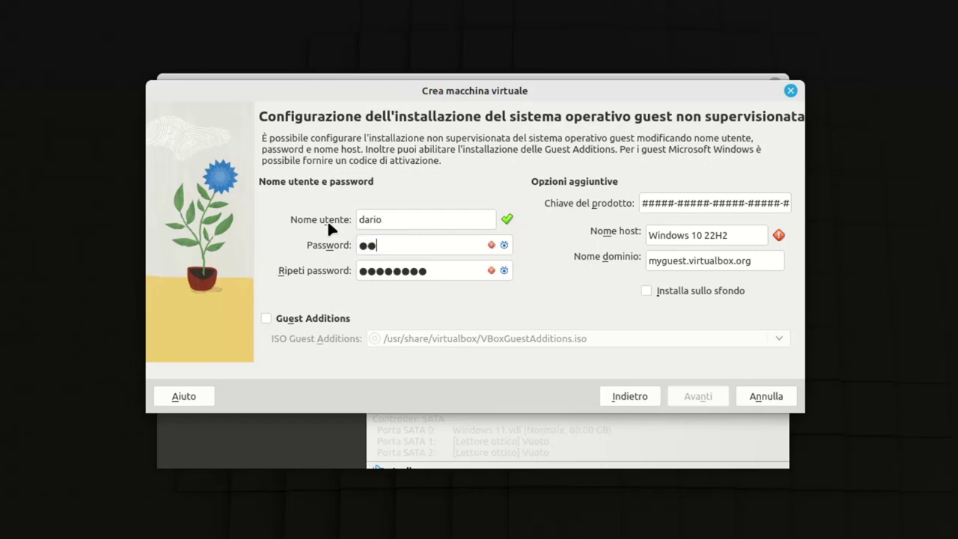
pyautogui.press('Tab')
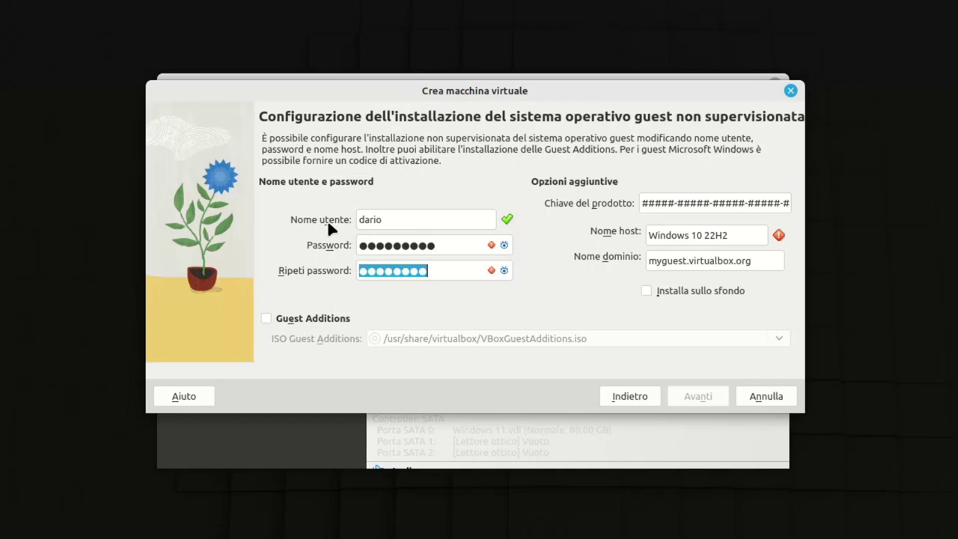
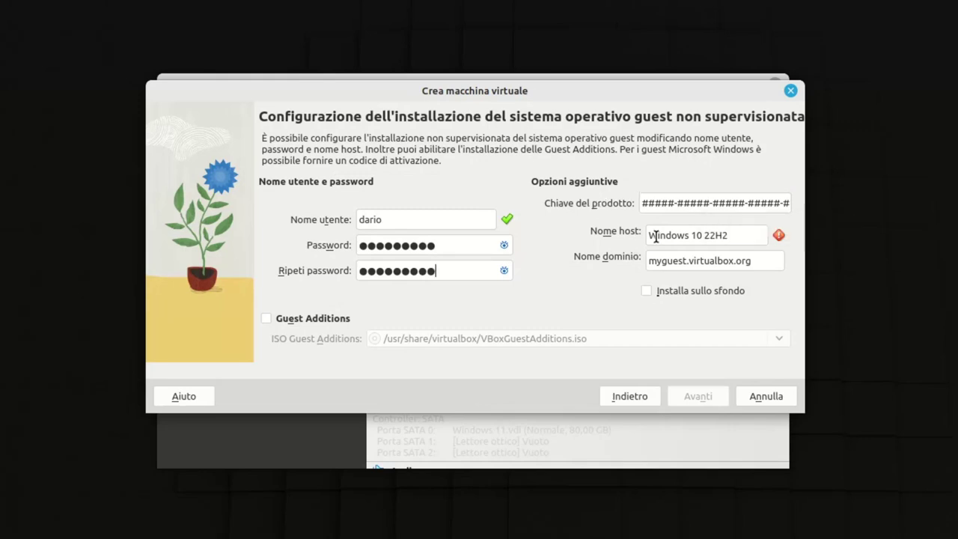
# - Shorten the host name to 'Win10'
pyautogui.moveTo(665, 237); pyautogui.dragTo(694, 237)
pyautogui.press('BackSpace')
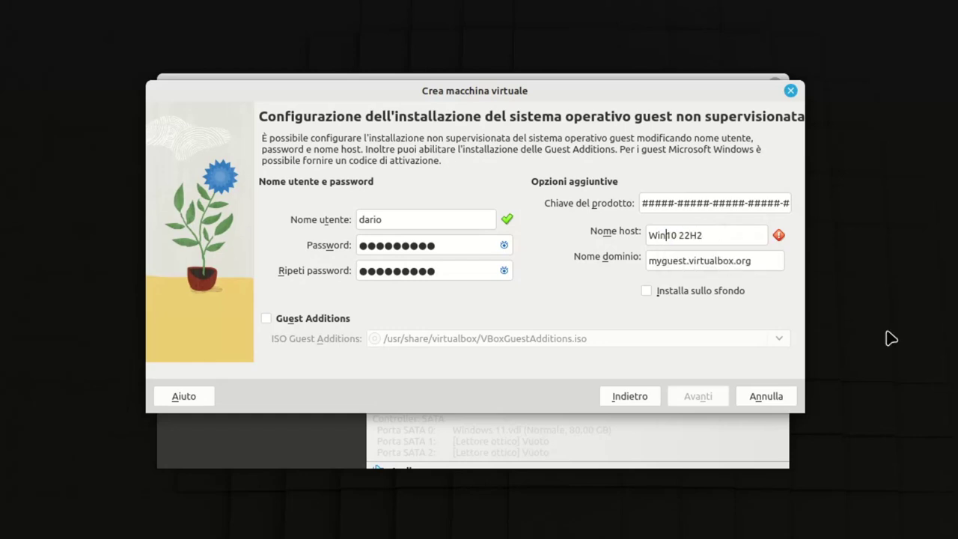
pyautogui.hotkey('shift', 'End')
pyautogui.press('BackSpace')
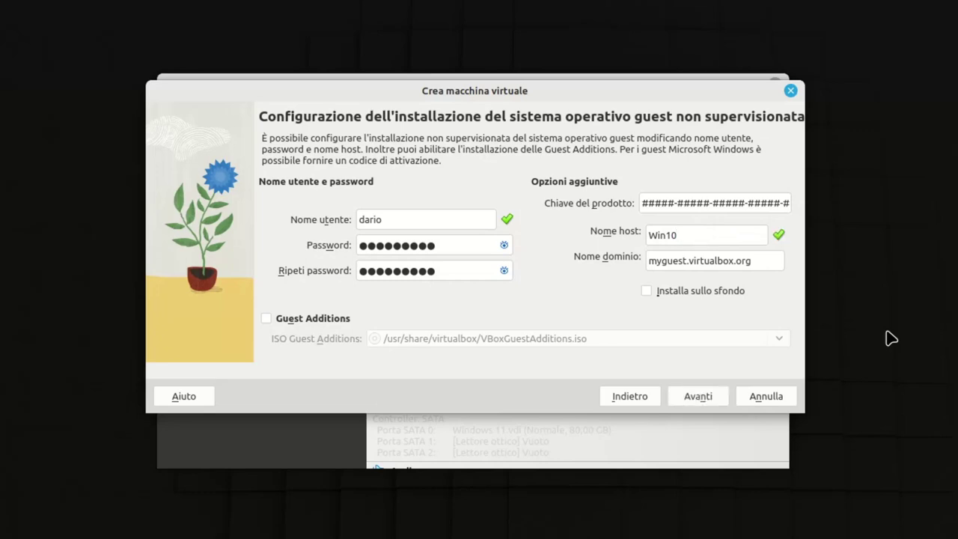
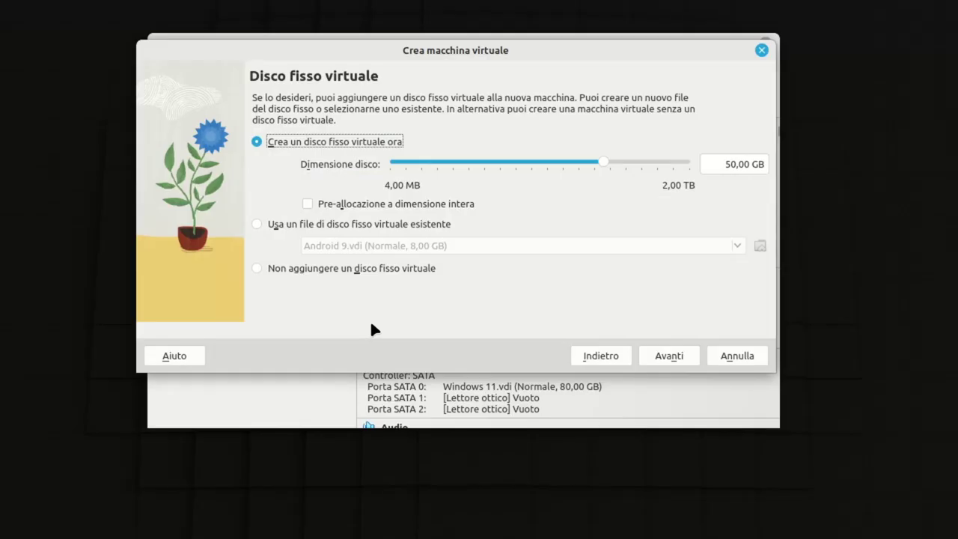
# - Switch to an existing virtual disk file and list the available .vdi disks, currently Android 9.vdi
pyautogui.click(254, 224)
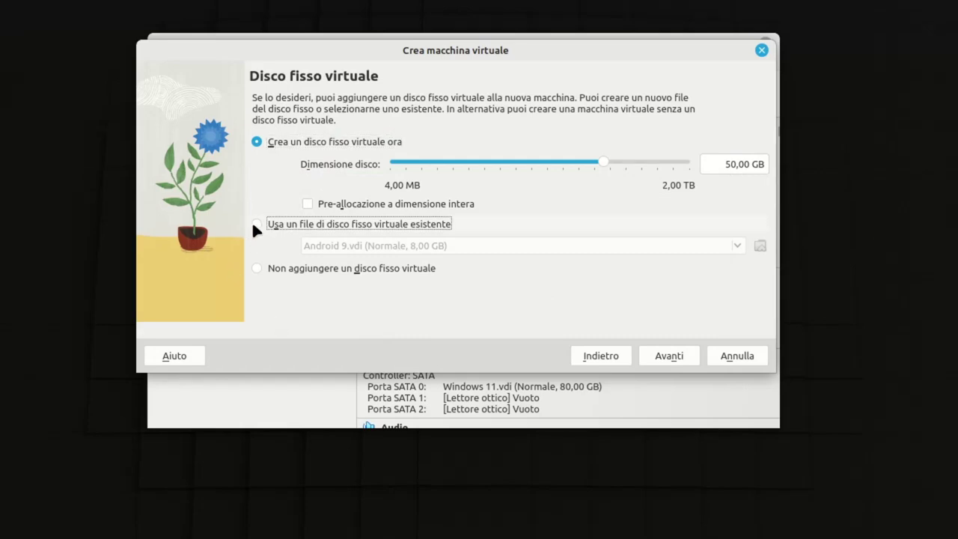
pyautogui.click(740, 245)
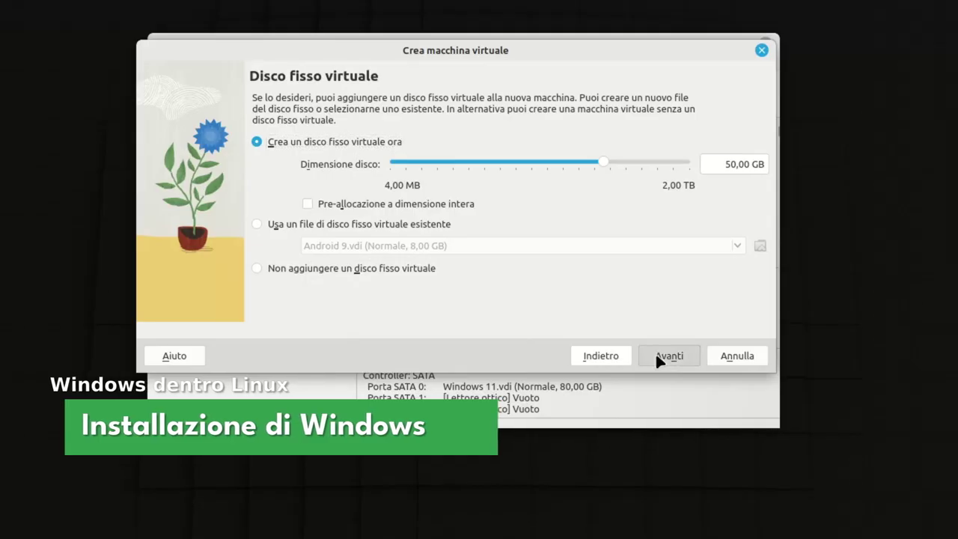
# - Advance to the summary: Windows 10 22H2, 4096 MB, 2 CPUs, EFI, 50,00 GB disk
pyautogui.click(657, 358)
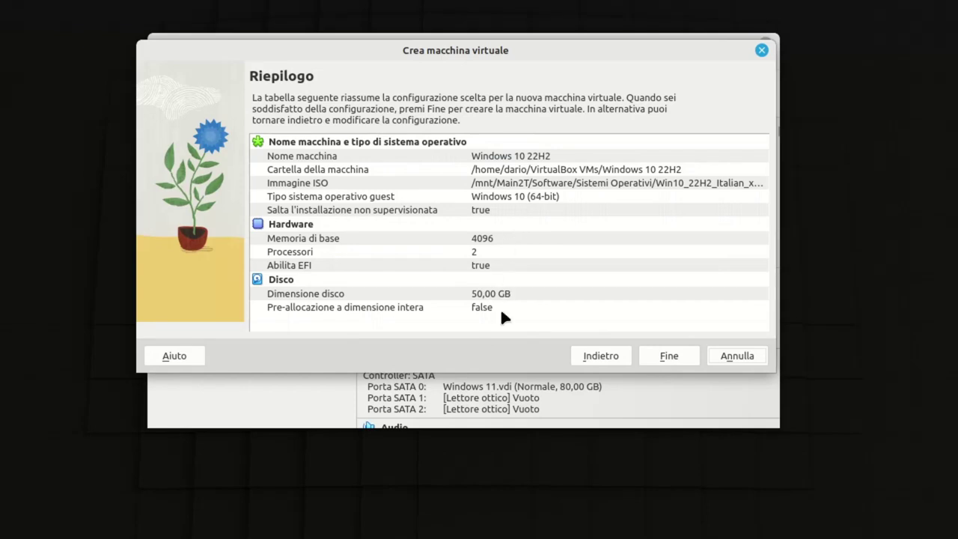
# - Finish the wizard to create the Windows 10 22H2 VM, then start it from the manager
pyautogui.click(664, 358)
pyautogui.click(663, 356)
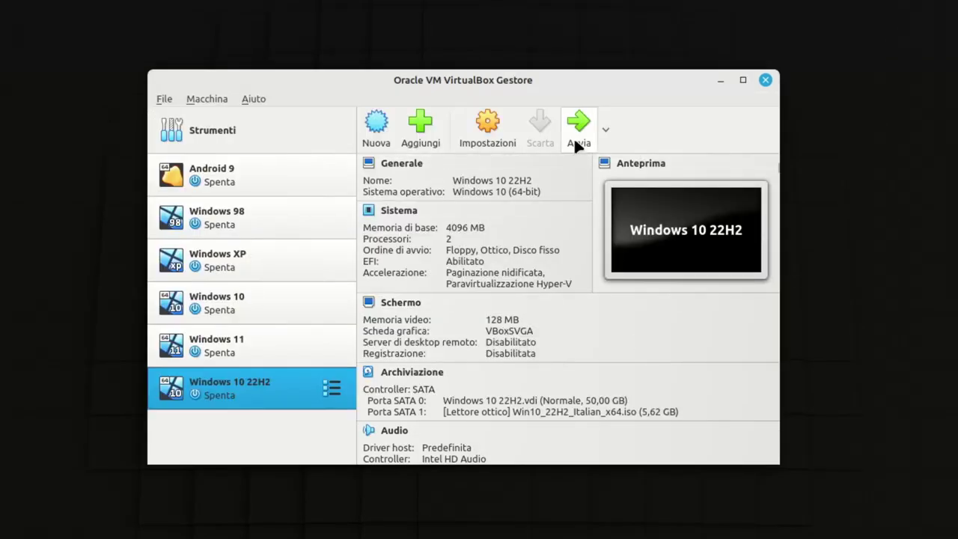
pyautogui.click(578, 135)
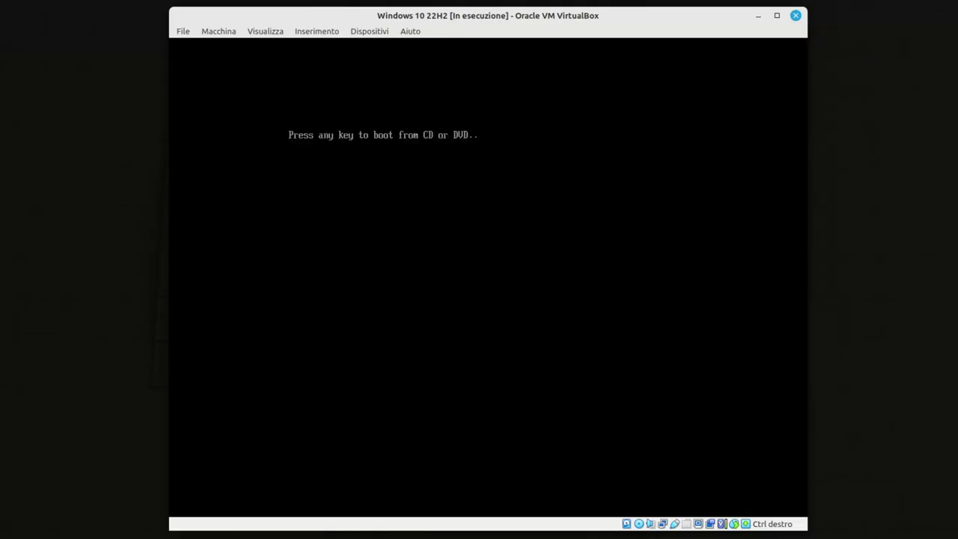
# - Boot the VM from the Windows installation DVD and close the keyboard-capture notice
pyautogui.press('Return')
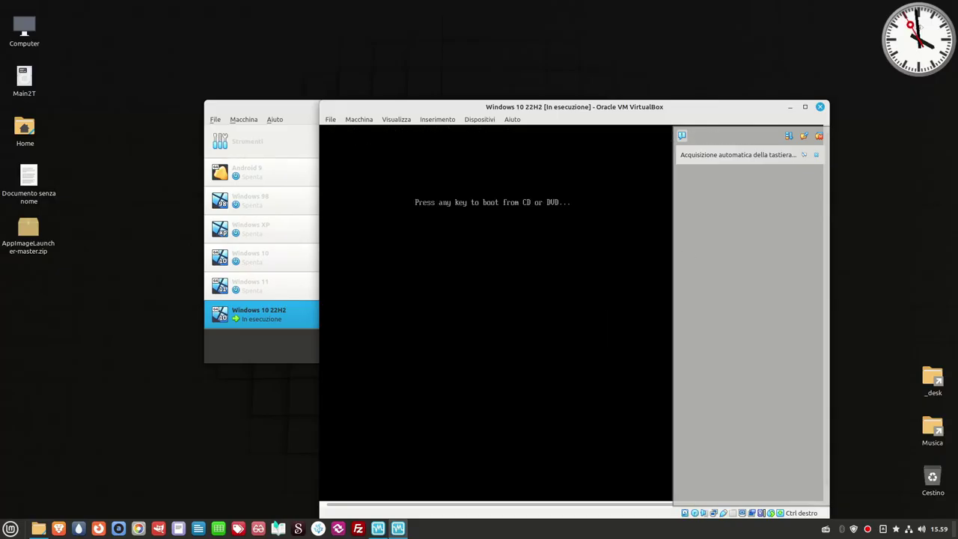
pyautogui.press('Return')
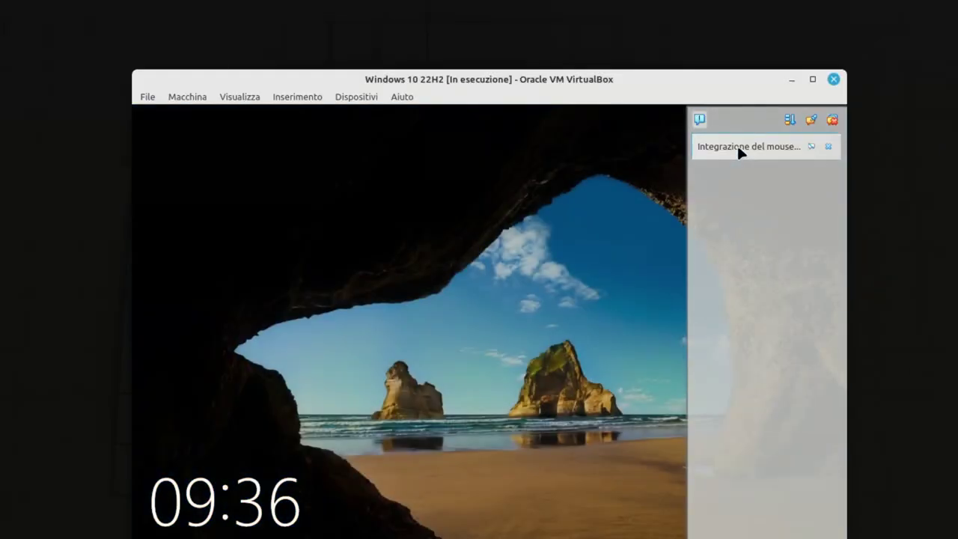
pyautogui.moveTo(738, 148)
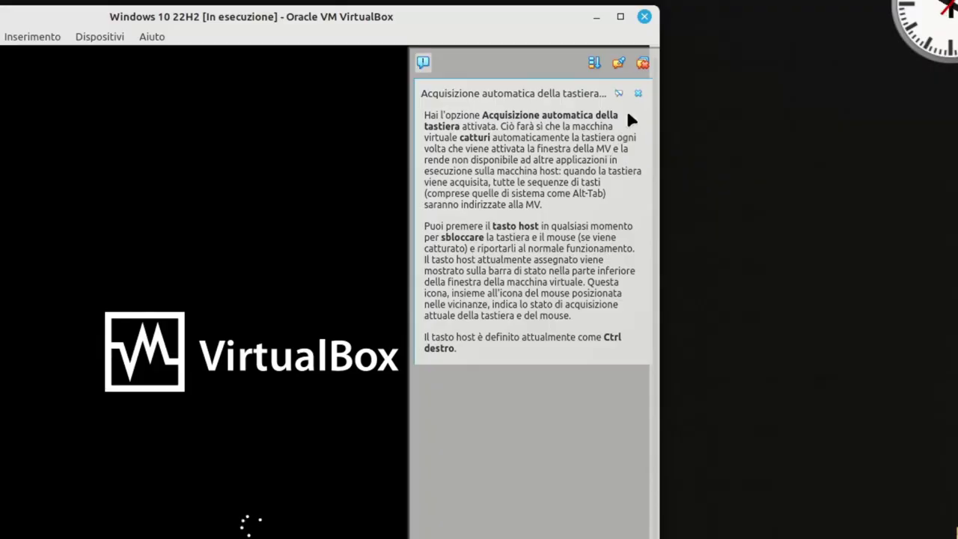
pyautogui.click(639, 93)
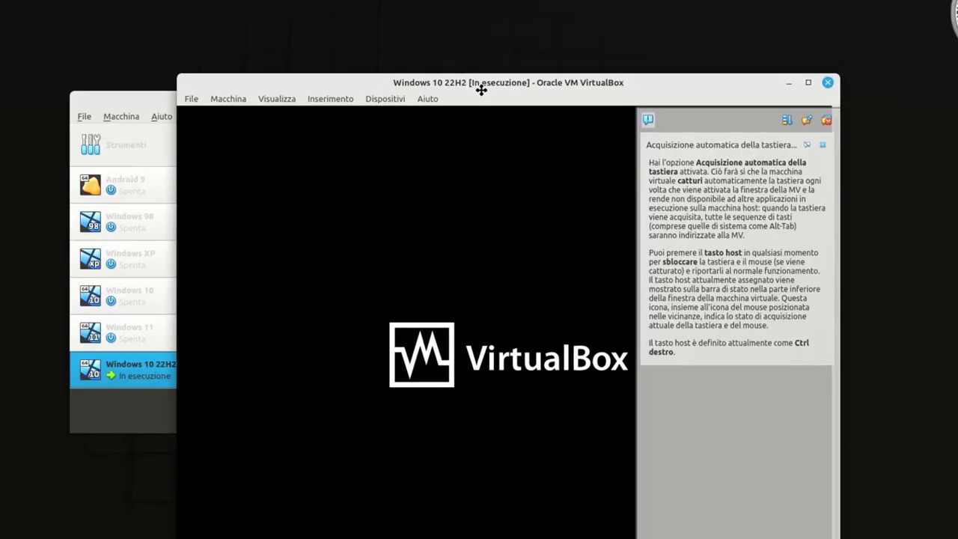
# - Move the VM window to the upper left while Windows Setup prepares installation files
pyautogui.moveTo(482, 90); pyautogui.dragTo(378, 26)
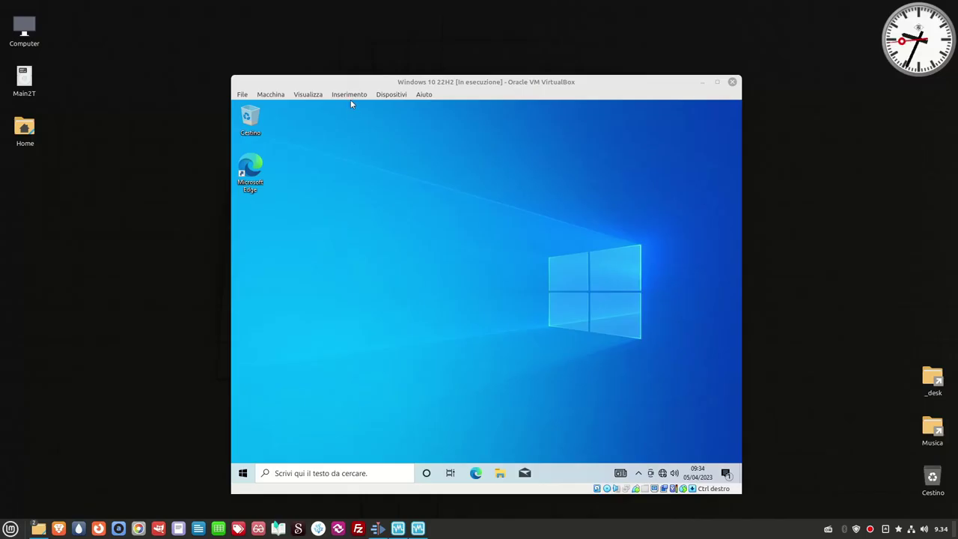
# - Look through the VM window's Input menu, then open the Dispositivi (Devices) menu
pyautogui.click(350, 95)
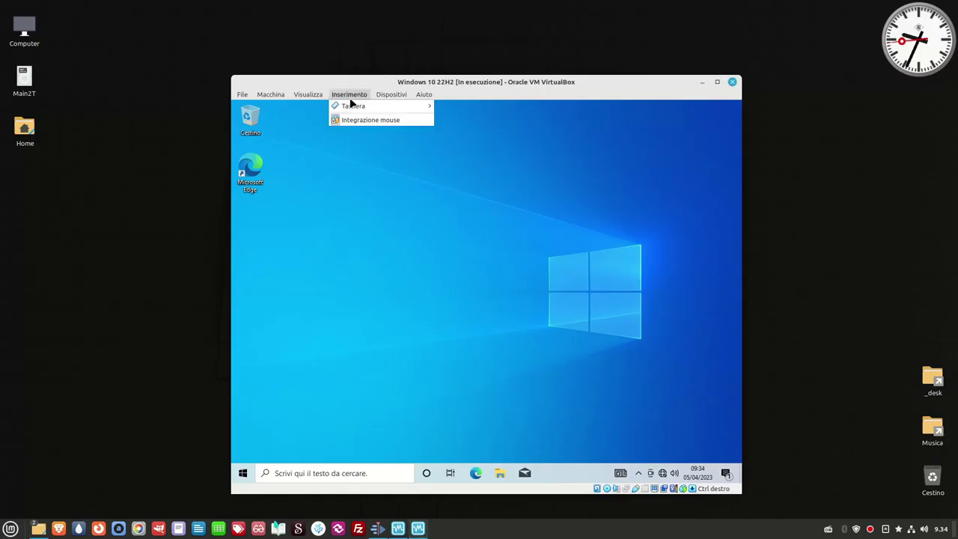
pyautogui.moveTo(316, 98)
pyautogui.moveTo(379, 97)
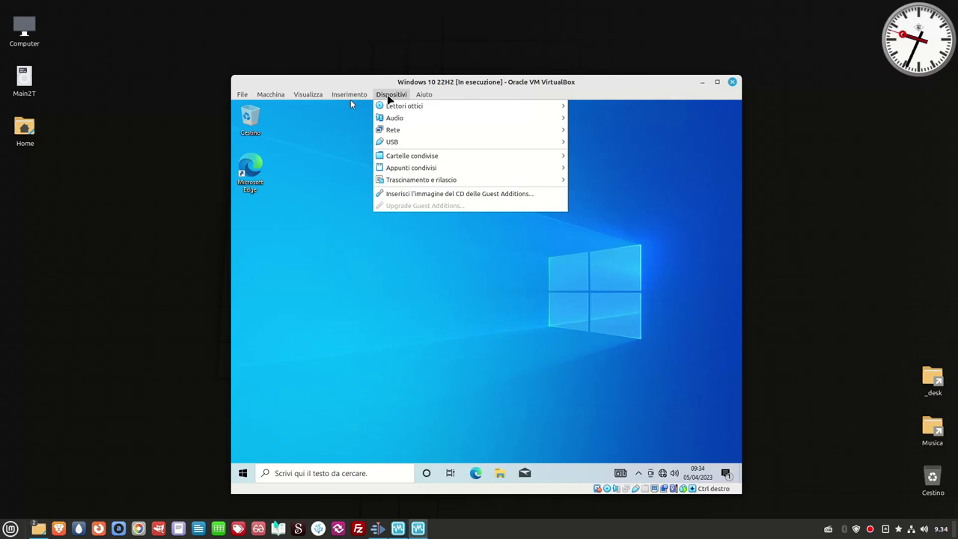
pyautogui.click(330, 235)
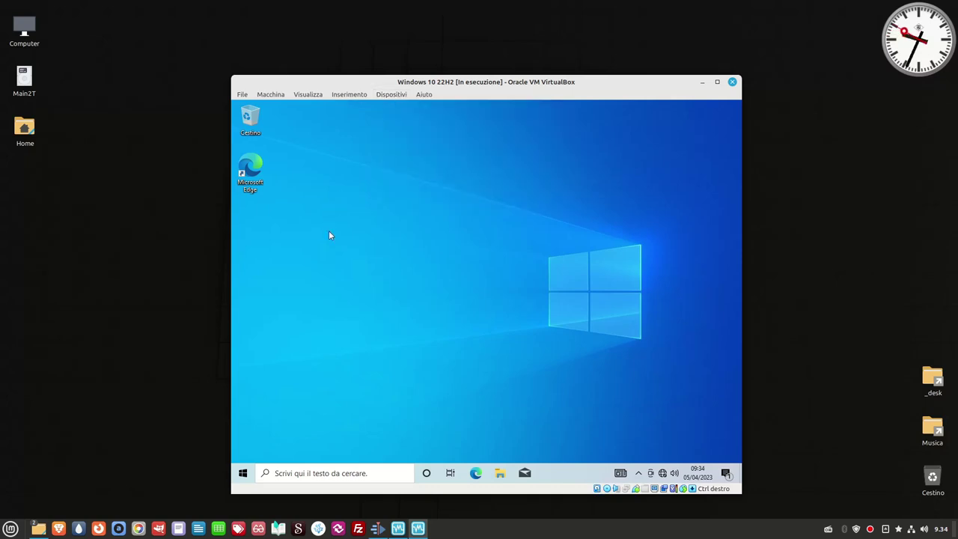
pyautogui.click(395, 95)
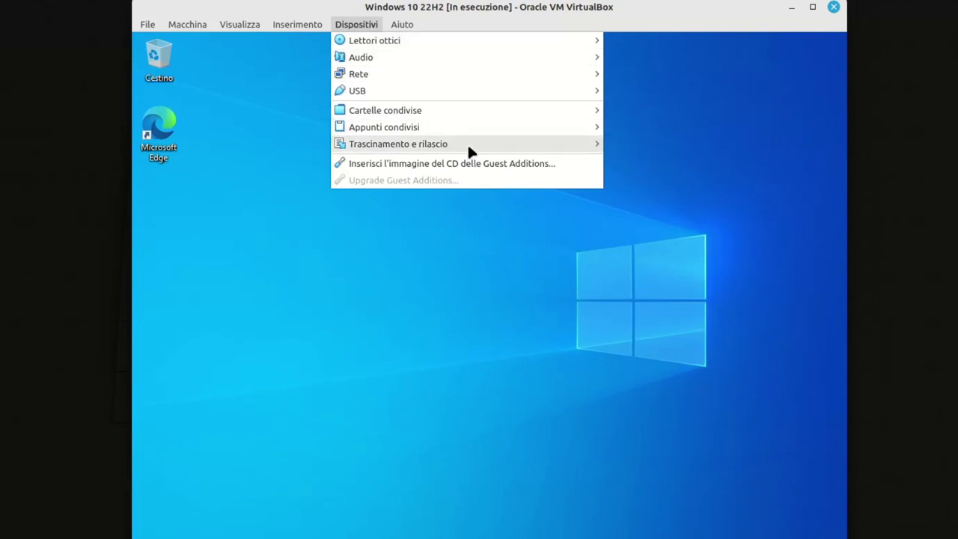
# - Insert the Guest Additions CD image and open drive D: in the guest's File Explorer
pyautogui.click(521, 166)
pyautogui.press('super+e')
pyautogui.click(289, 297)
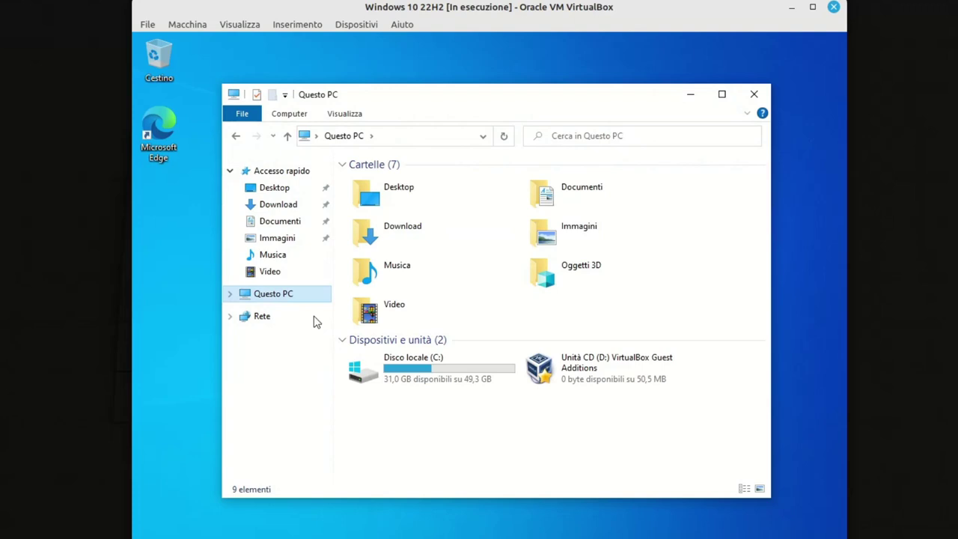
pyautogui.click(614, 373)
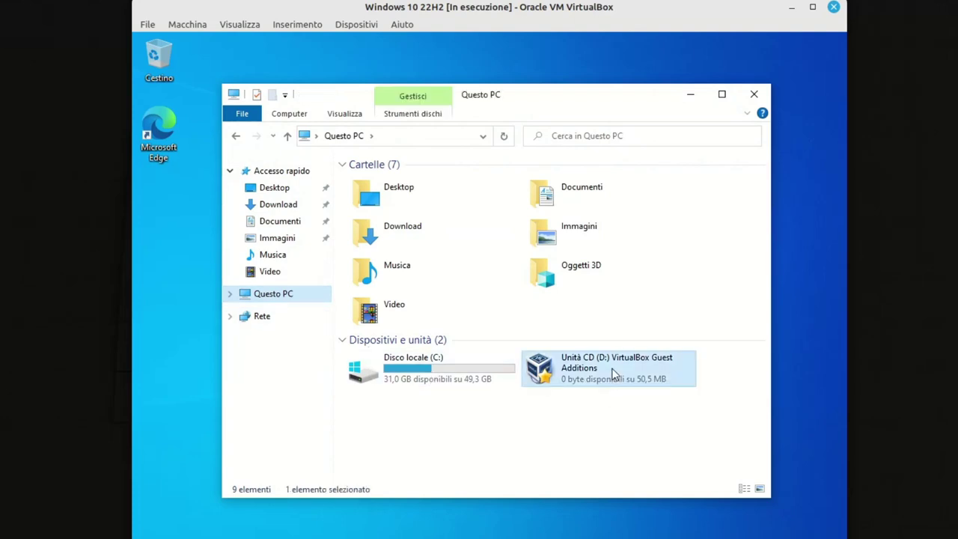
pyautogui.rightClick(614, 373)
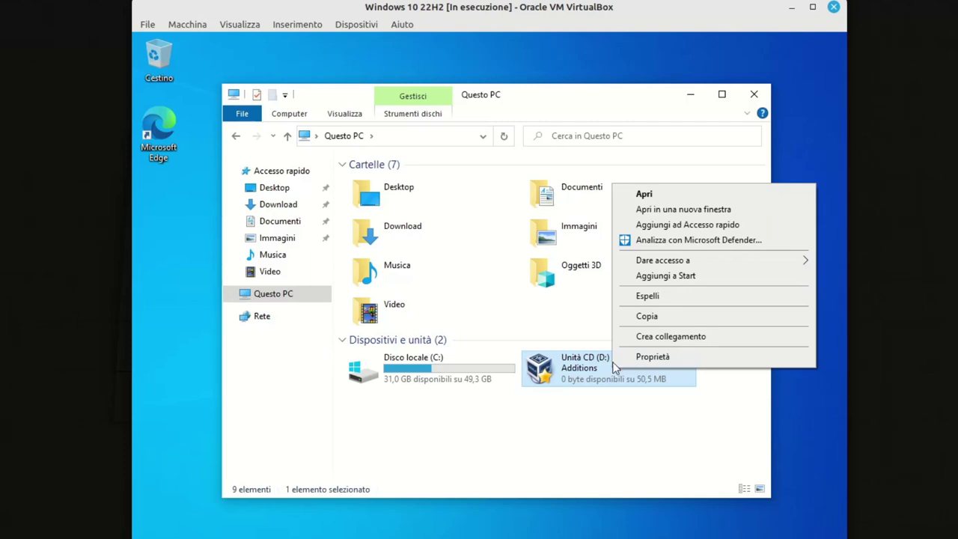
pyautogui.click(653, 195)
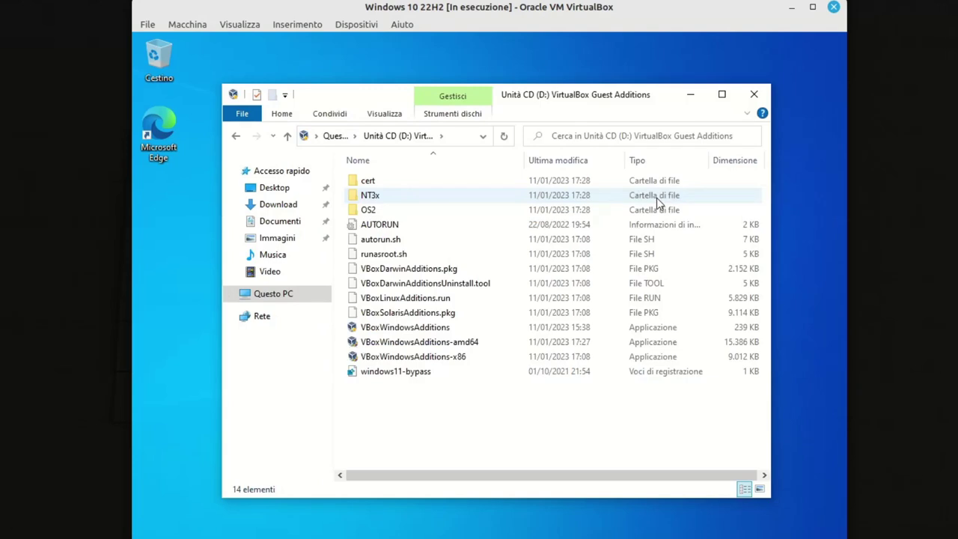
# - Install Guest Additions 7.0.6 from VBoxWindowsAdditions with default folder and components, then toggle the network adapter
pyautogui.doubleClick(447, 329)
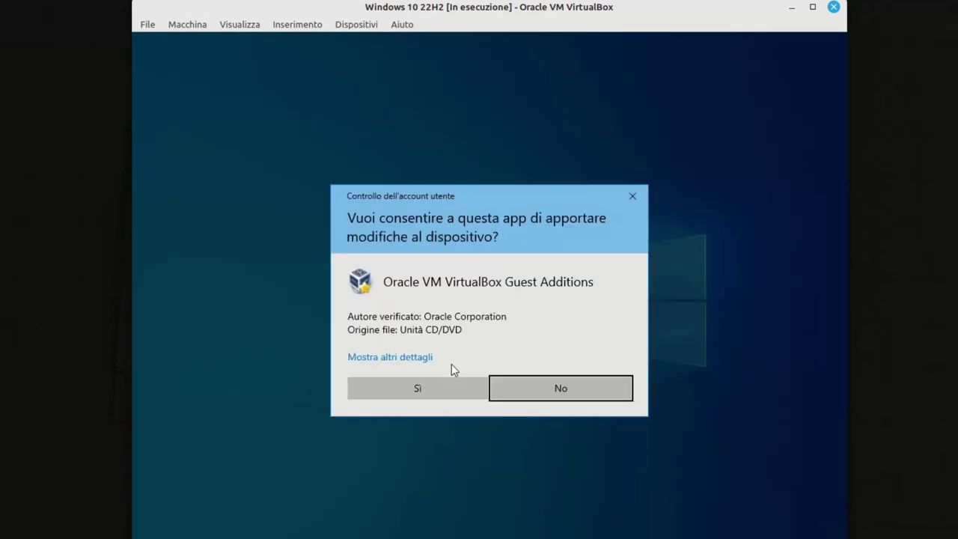
pyautogui.click(459, 387)
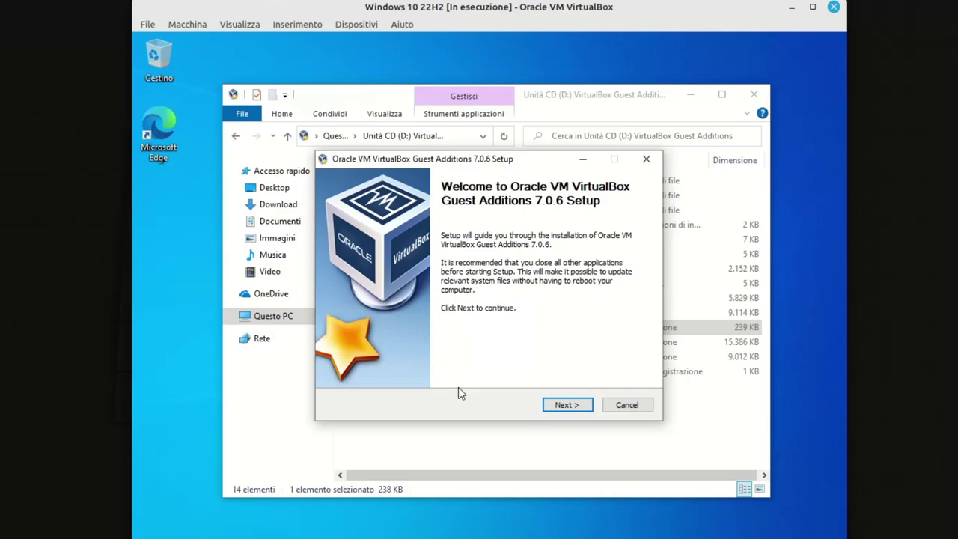
pyautogui.click(575, 409)
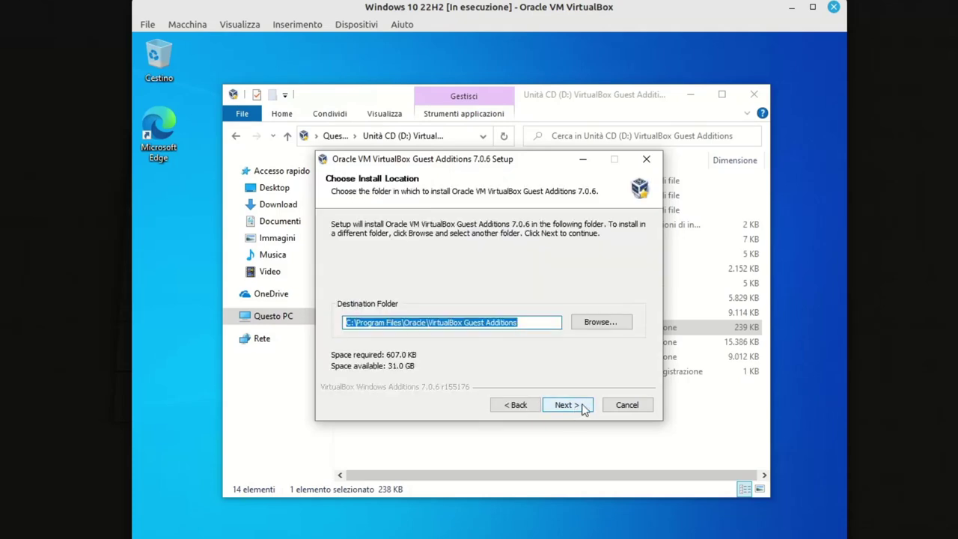
pyautogui.click(584, 409)
pyautogui.click(584, 408)
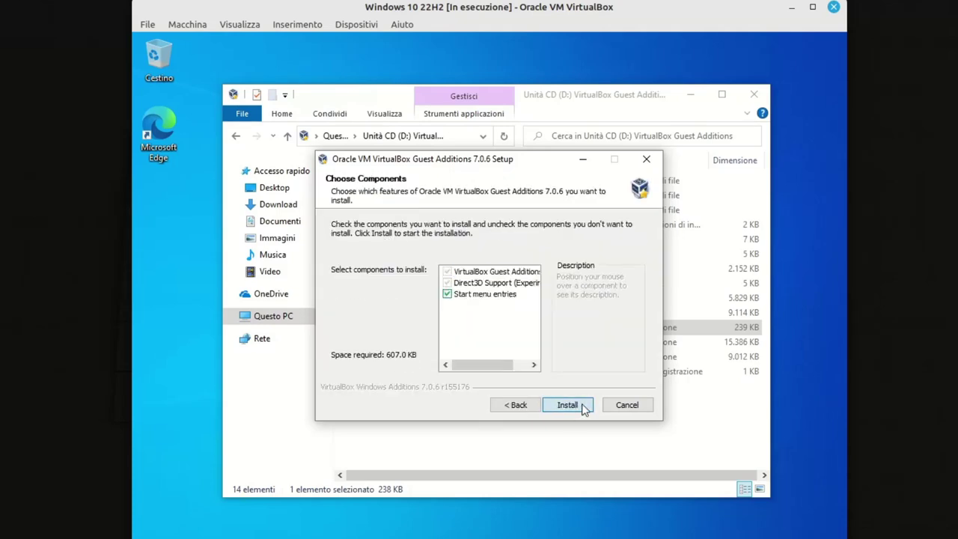
pyautogui.click(583, 405)
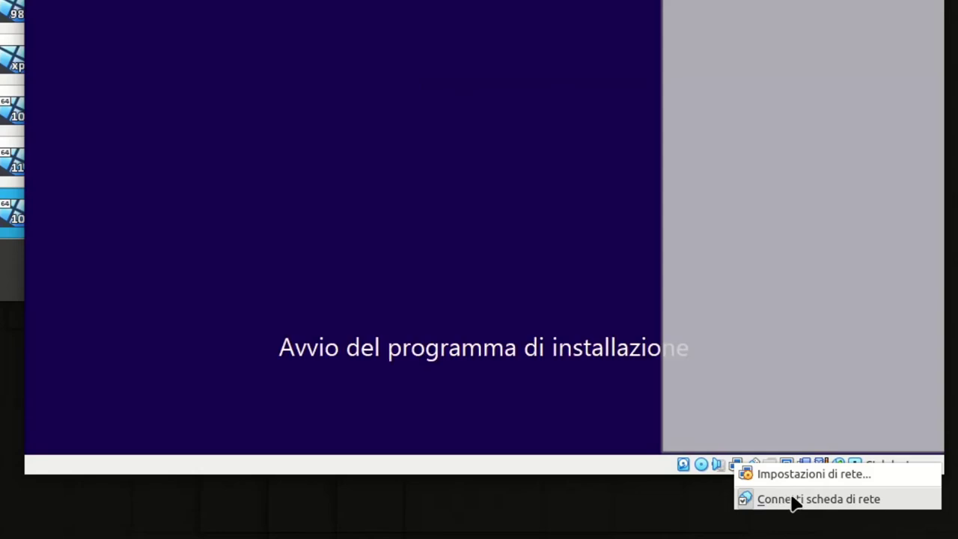
pyautogui.click(793, 500)
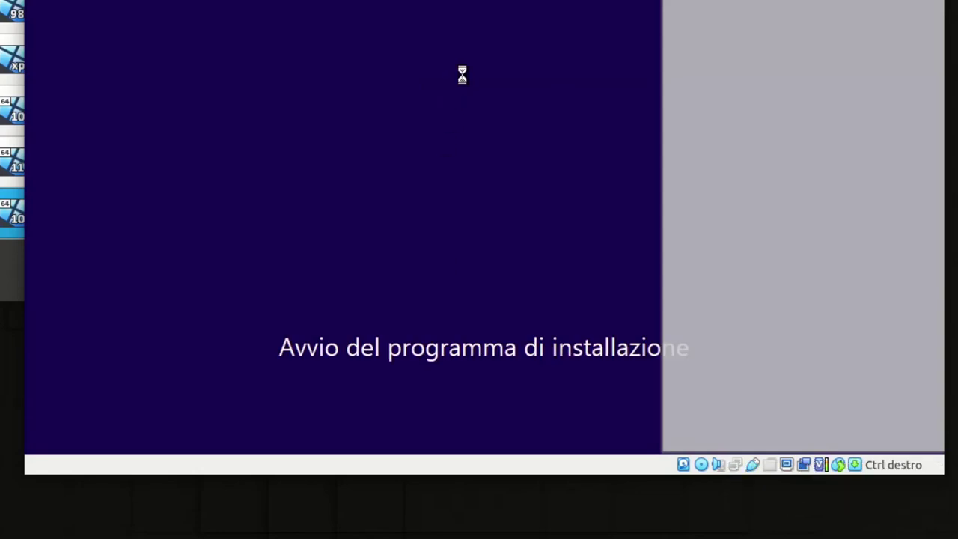
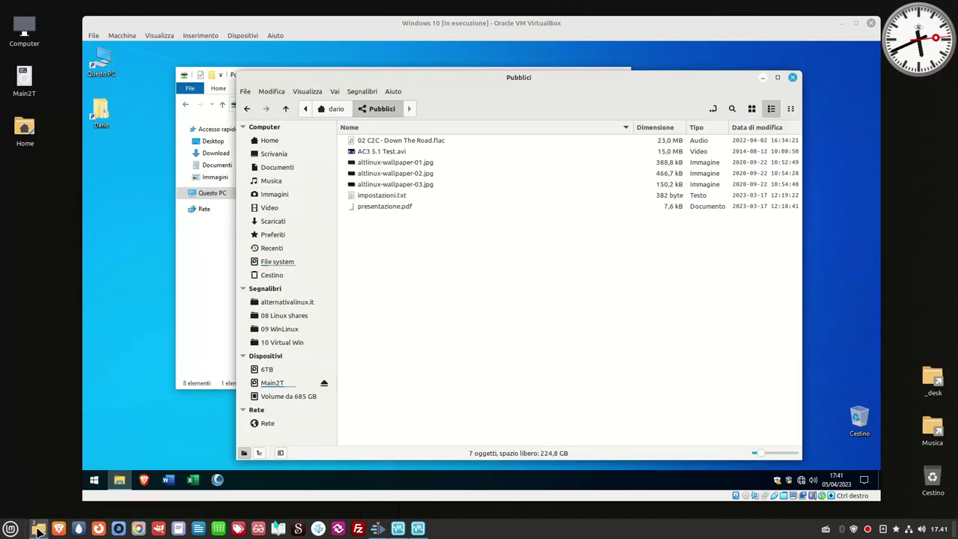
# - Create an empty document with the default name in the Linux Pubblici folder
pyautogui.moveTo(405, 78); pyautogui.dragTo(641, 89)
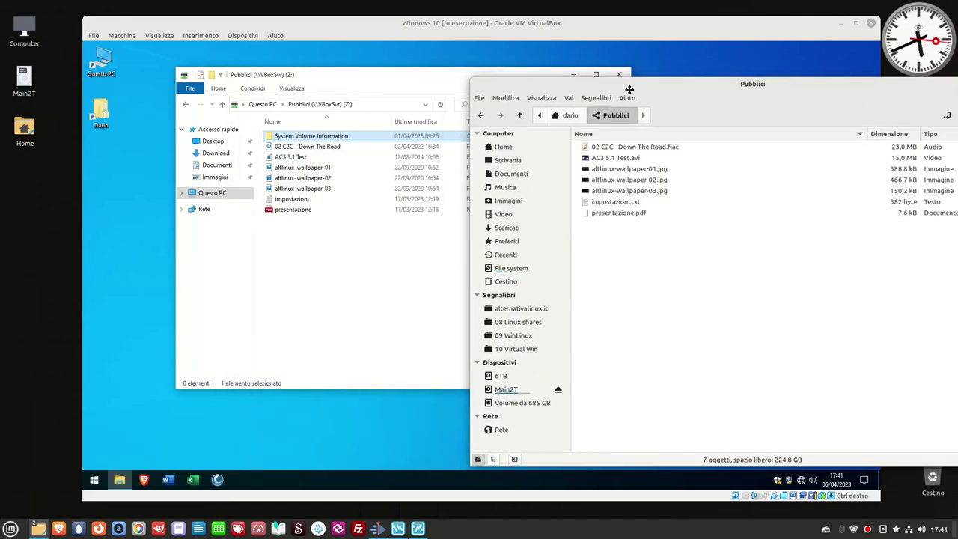
pyautogui.rightClick(693, 278)
pyautogui.moveTo(723, 297)
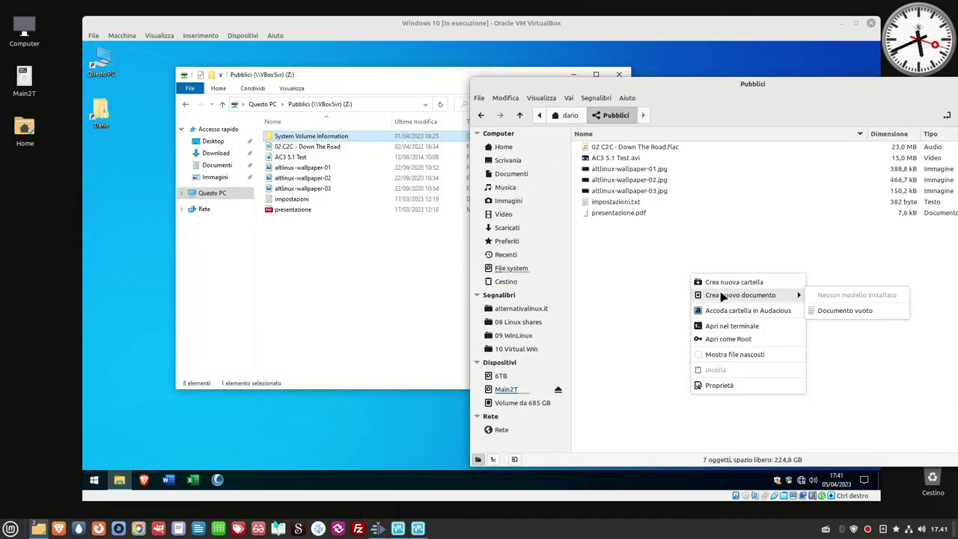
pyautogui.click(845, 310)
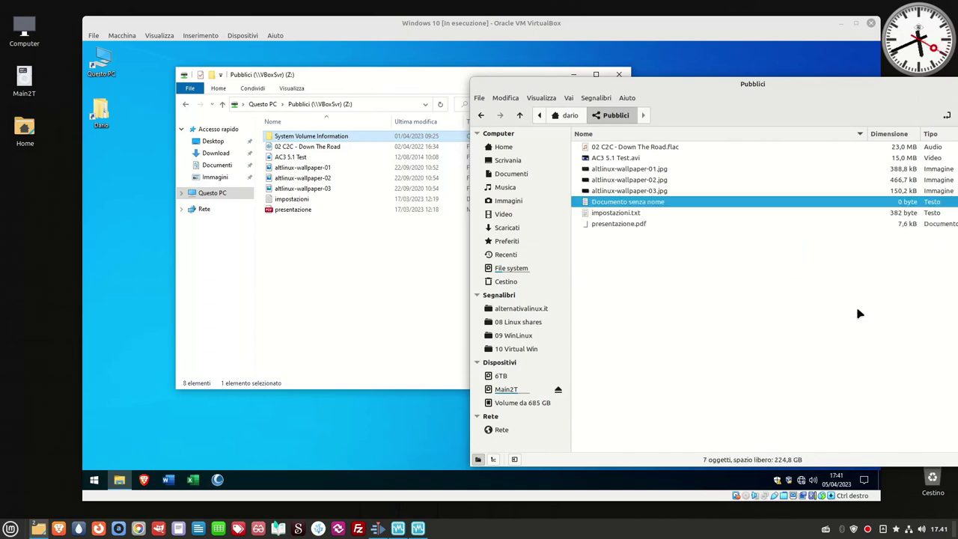
pyautogui.press('Return')
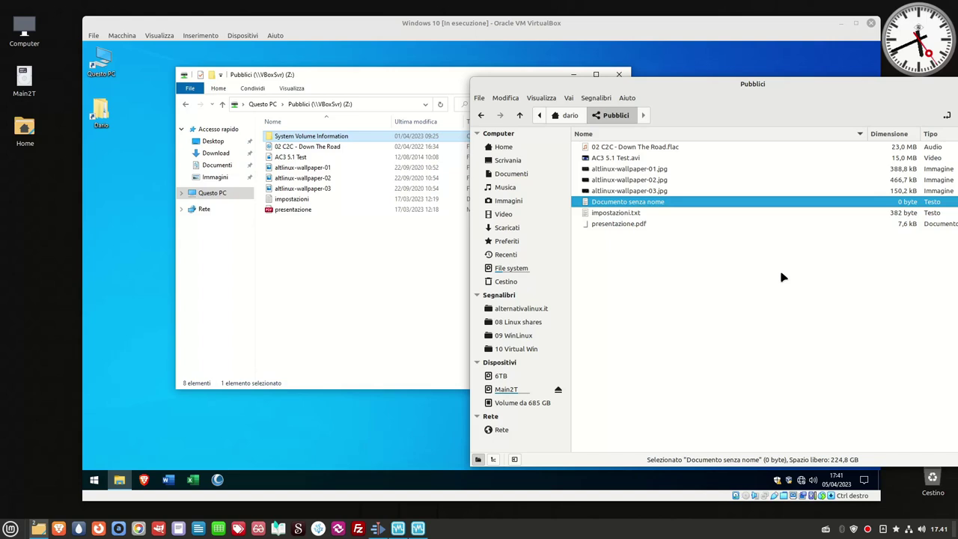
# - Refresh the Windows shared folder view and select the new untitled document there
pyautogui.click(782, 278)
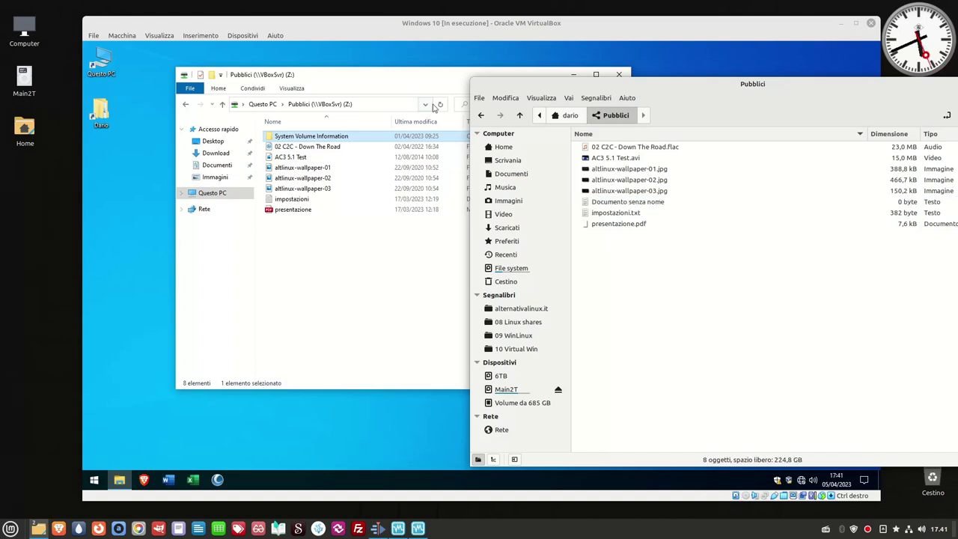
pyautogui.click(439, 106)
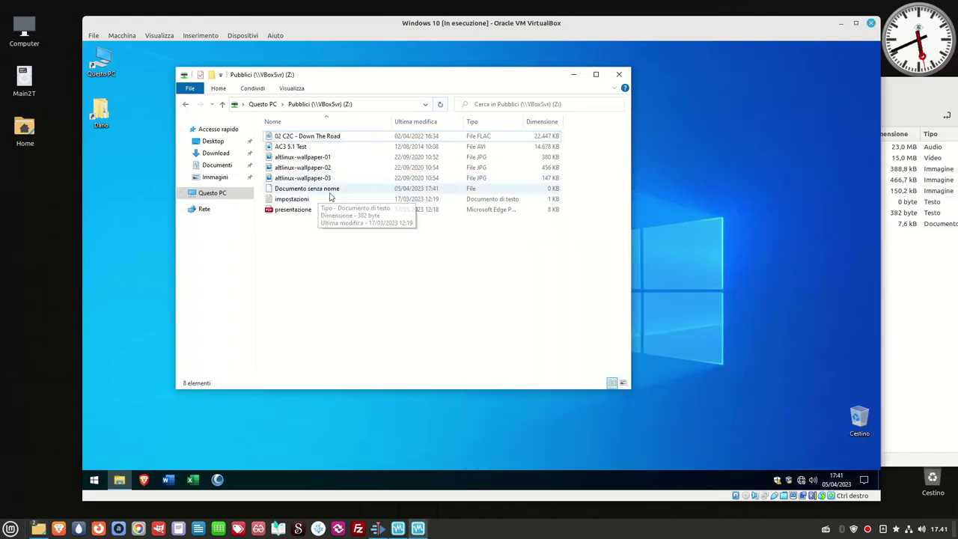
pyautogui.click(333, 192)
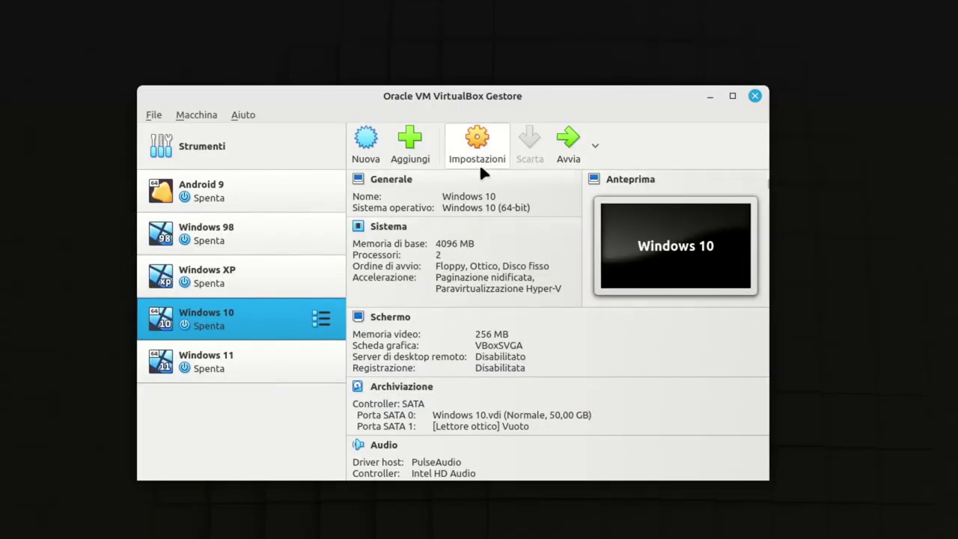
# - In the Windows 10 machine's settings, add a new shared folder pointing to the host Pubblici folder
pyautogui.click(474, 158)
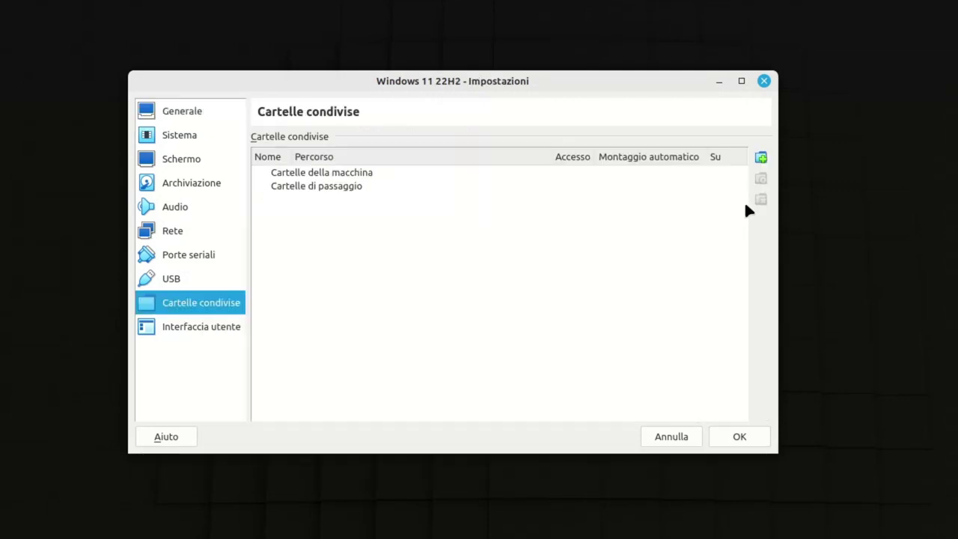
pyautogui.click(762, 158)
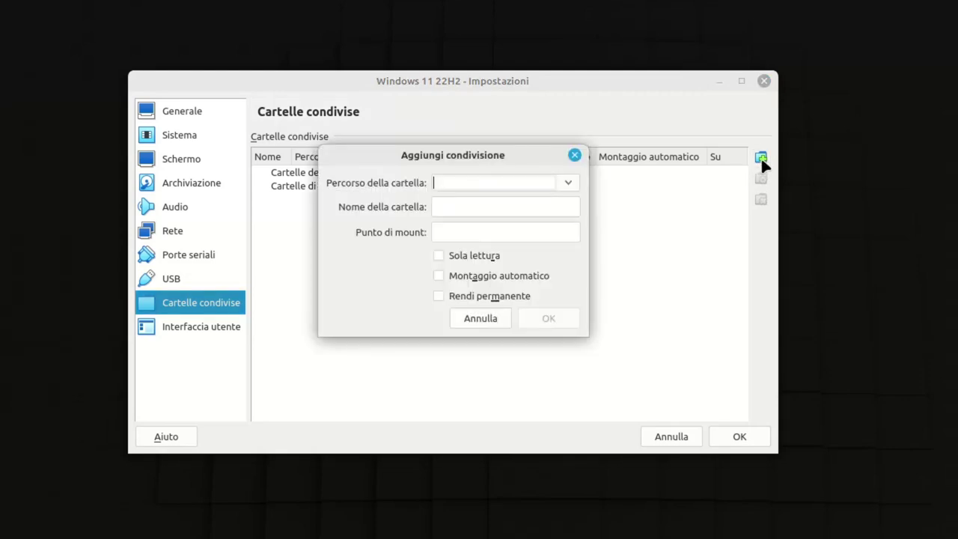
pyautogui.click(569, 183)
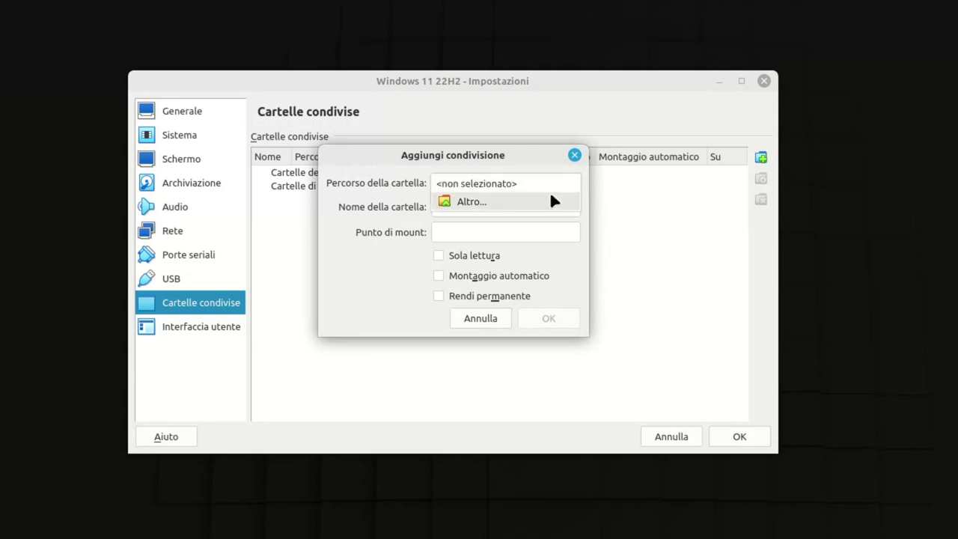
pyautogui.click(541, 203)
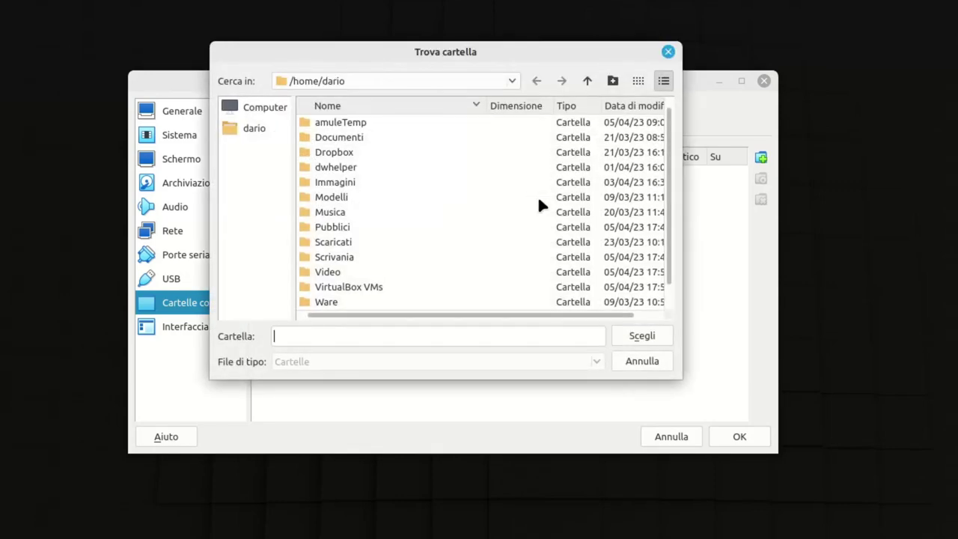
pyautogui.click(352, 227)
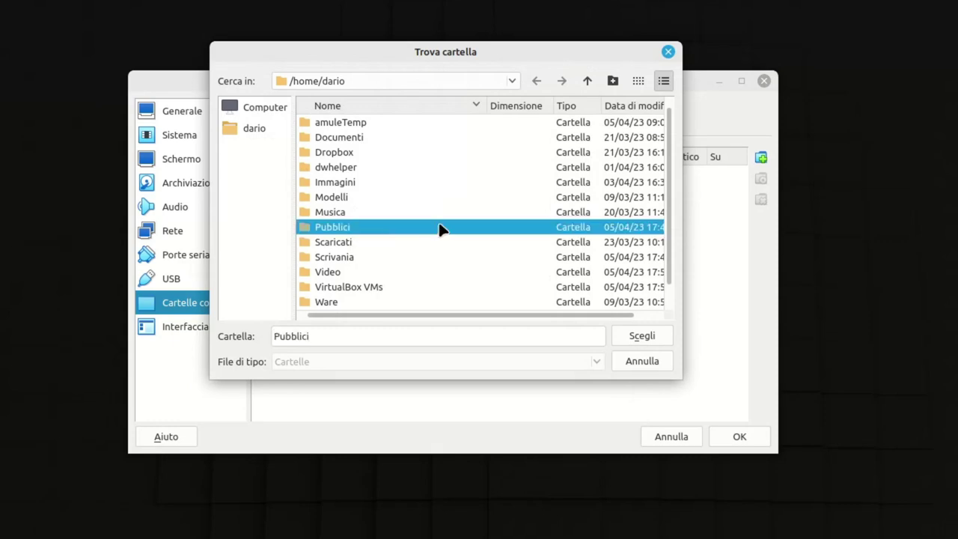
pyautogui.click(635, 332)
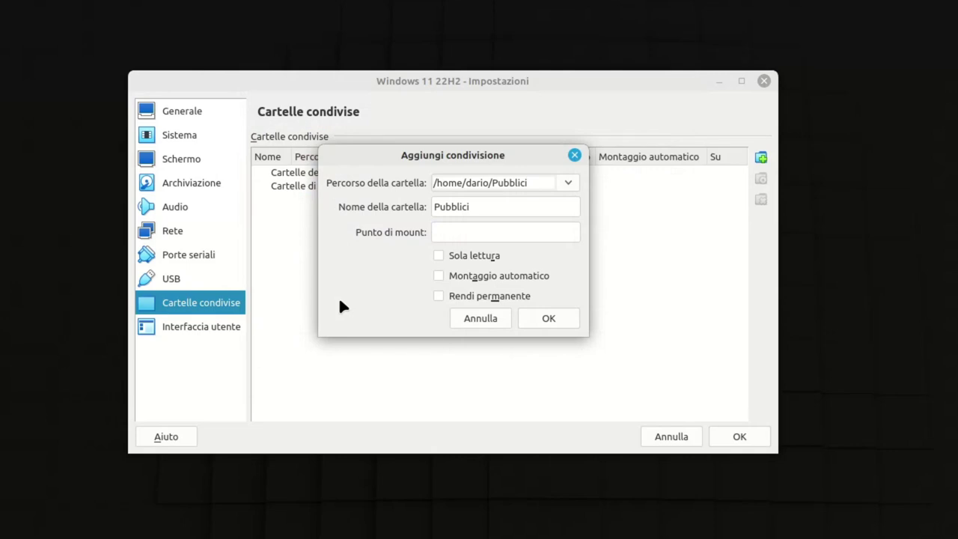
# - Set the Pubblici share's access option, enable Montaggio automatico, and confirm the share
pyautogui.click(436, 255)
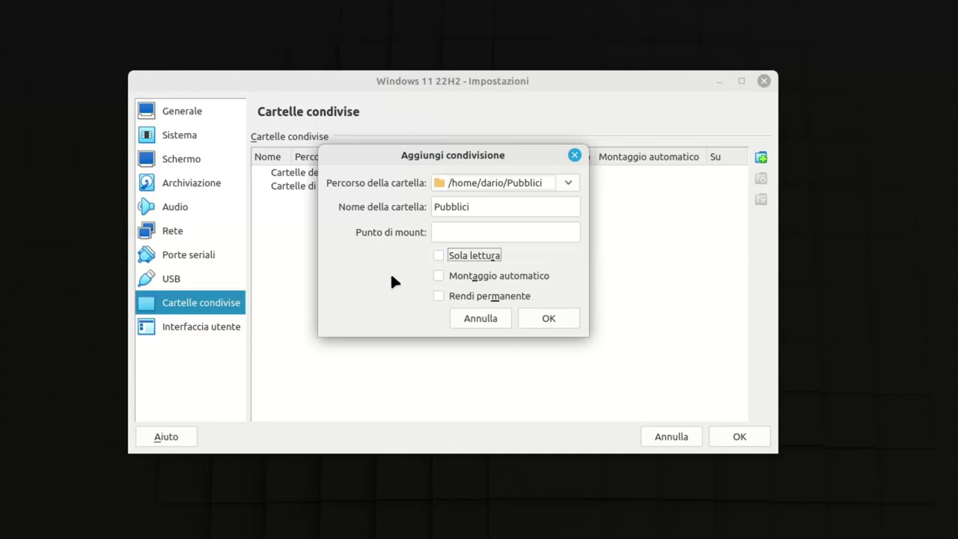
pyautogui.click(436, 275)
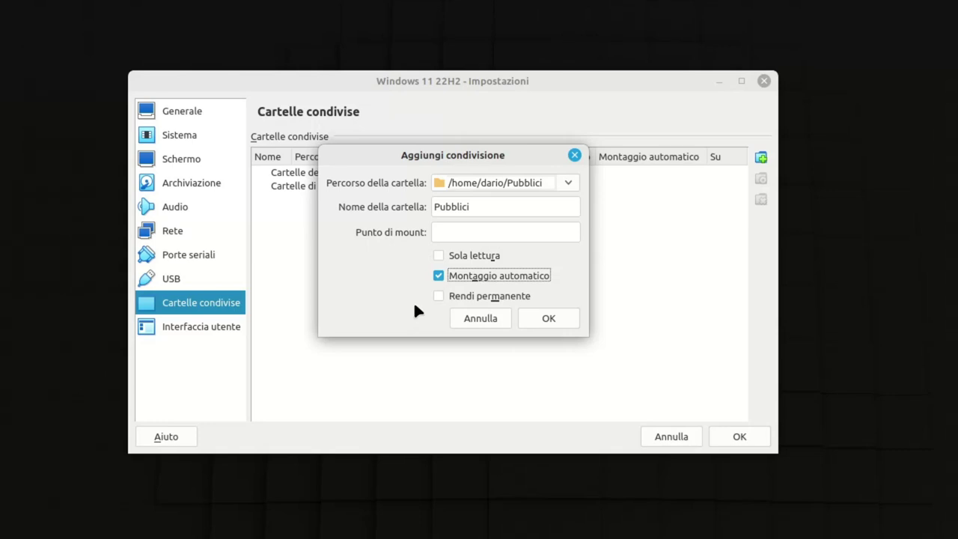
pyautogui.click(544, 315)
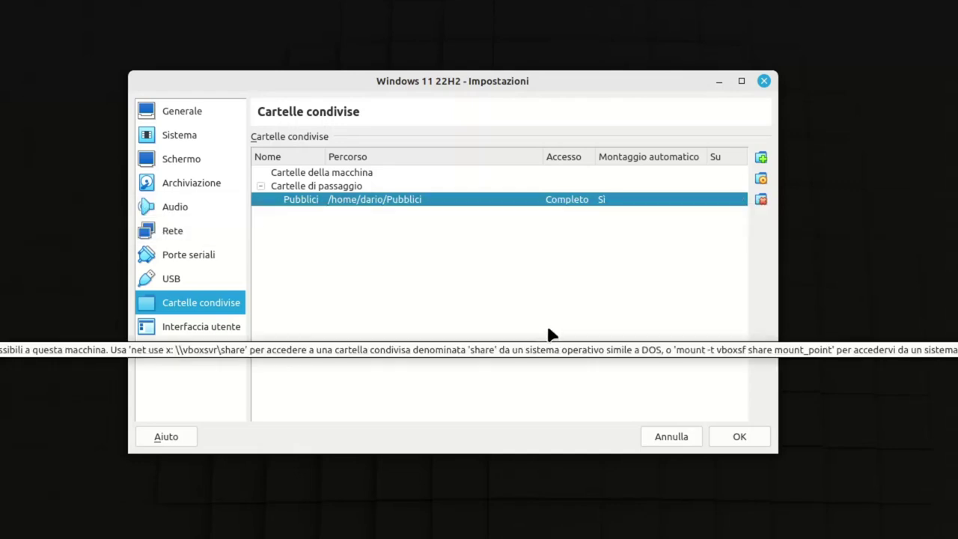
# - Edit the Pubblici share to tick Rendi permanente and save it
pyautogui.click(762, 178)
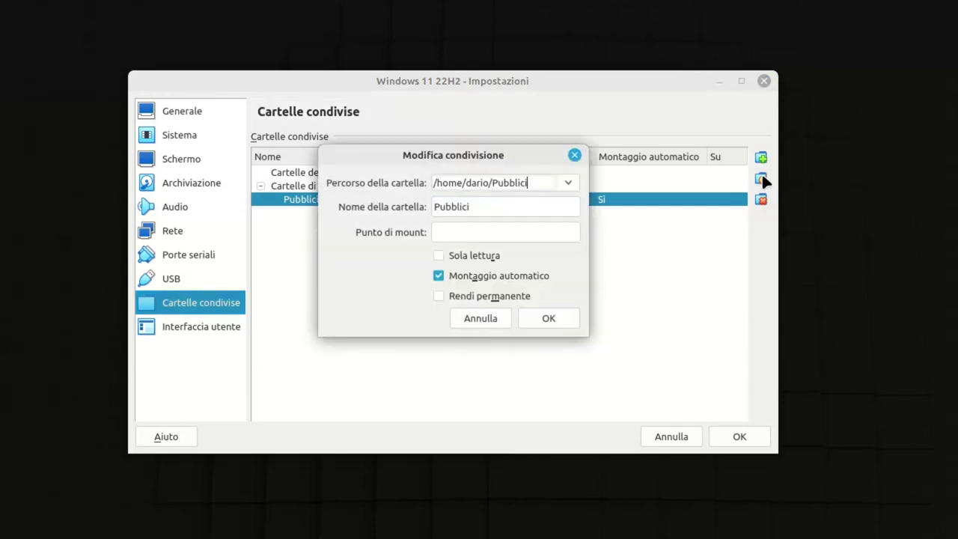
pyautogui.click(437, 296)
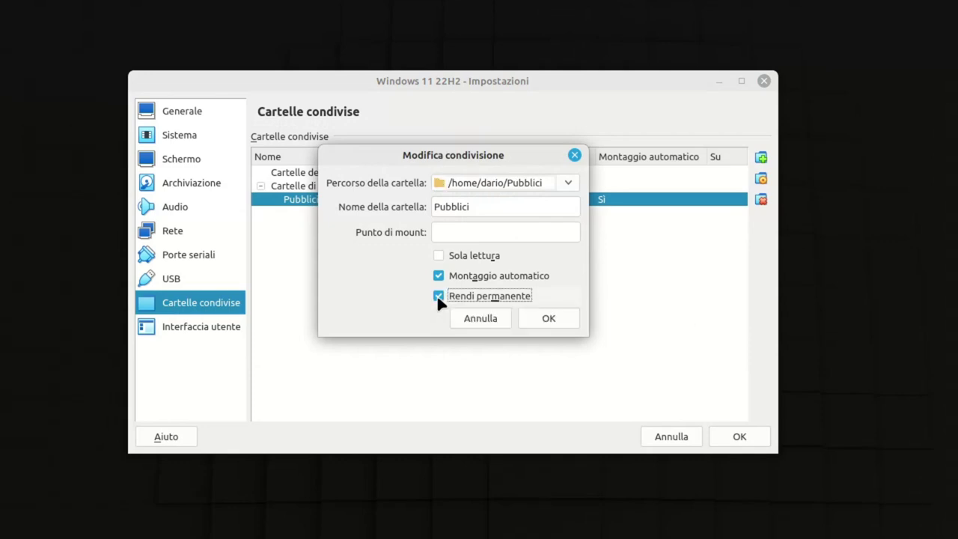
pyautogui.click(551, 318)
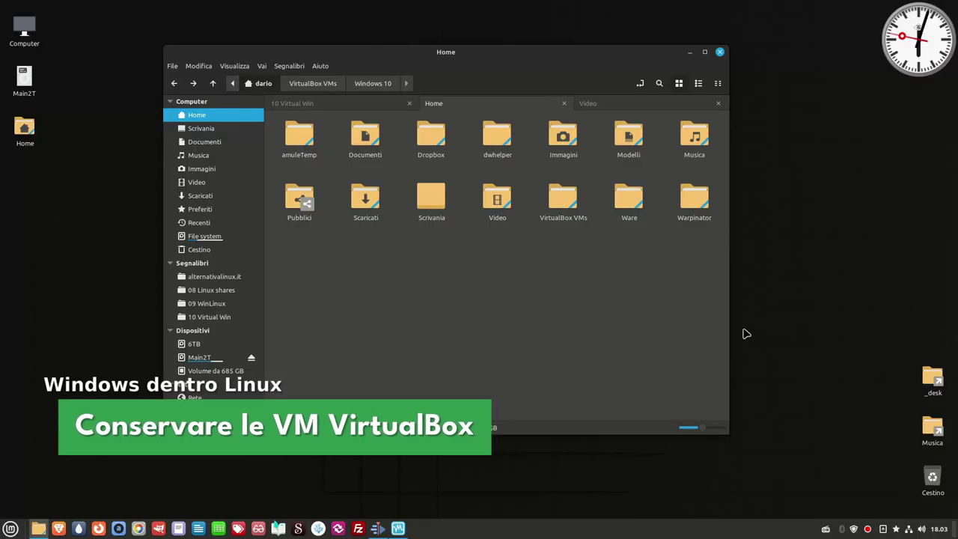
# - Browse into VirtualBox VMs > Windows 10 and select the Windows 10.vdi disk image
pyautogui.click(561, 201)
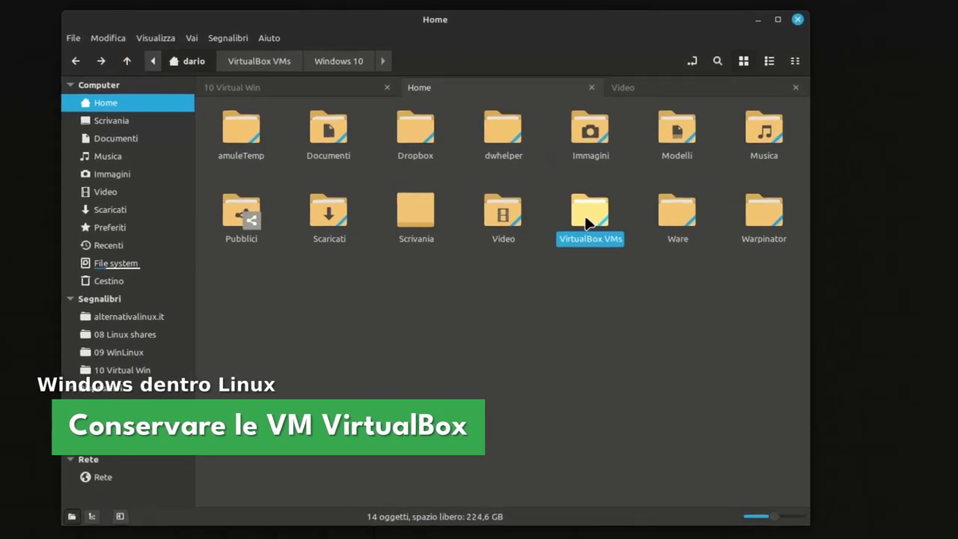
pyautogui.doubleClick(588, 217)
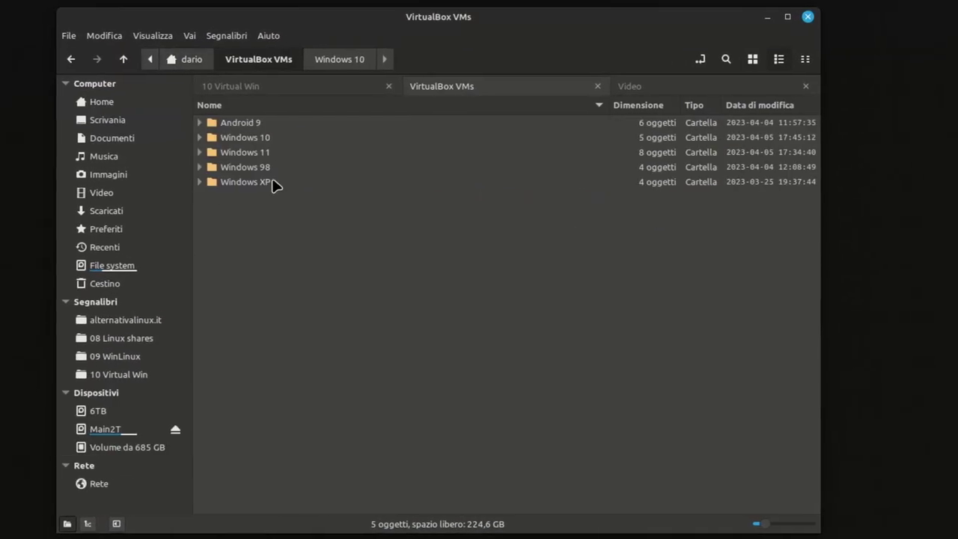
pyautogui.doubleClick(283, 138)
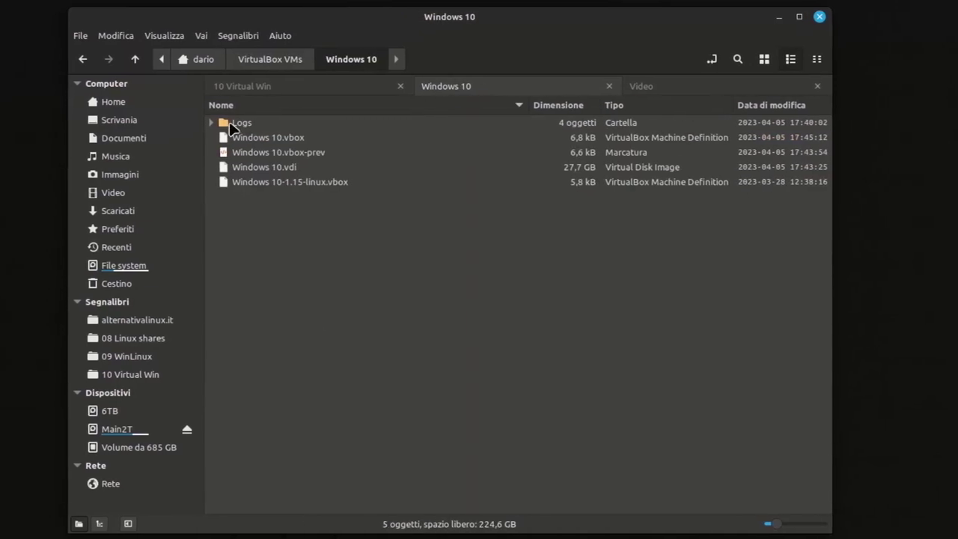
pyautogui.click(284, 168)
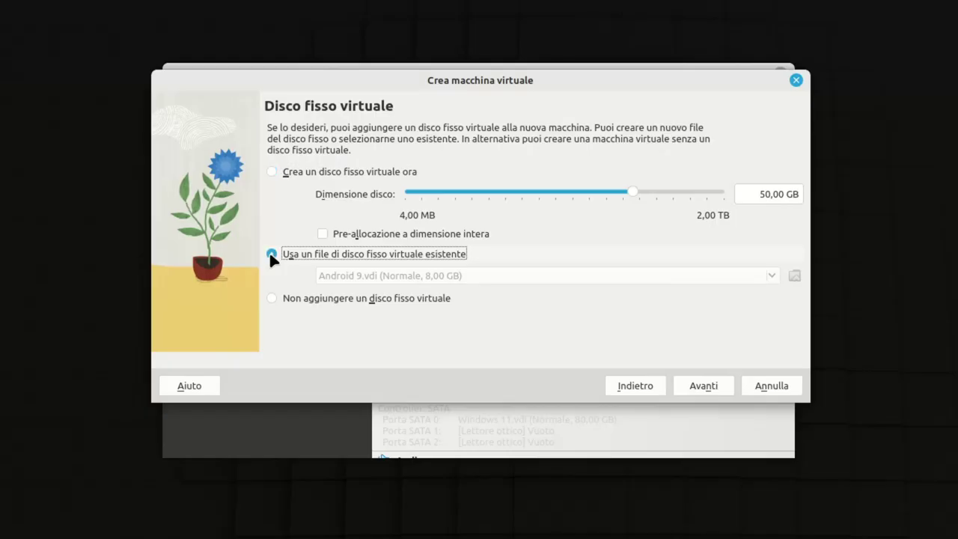
# - Set the existing Windows 10.vdi (Normale, 50,00 GB) as the new machine's hard disk
pyautogui.click(270, 252)
pyautogui.click(772, 274)
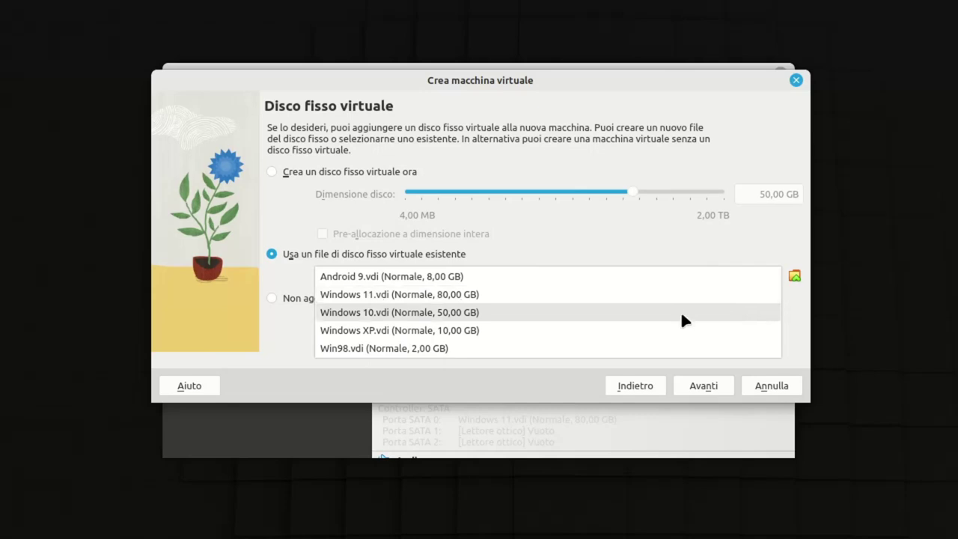
pyautogui.click(683, 314)
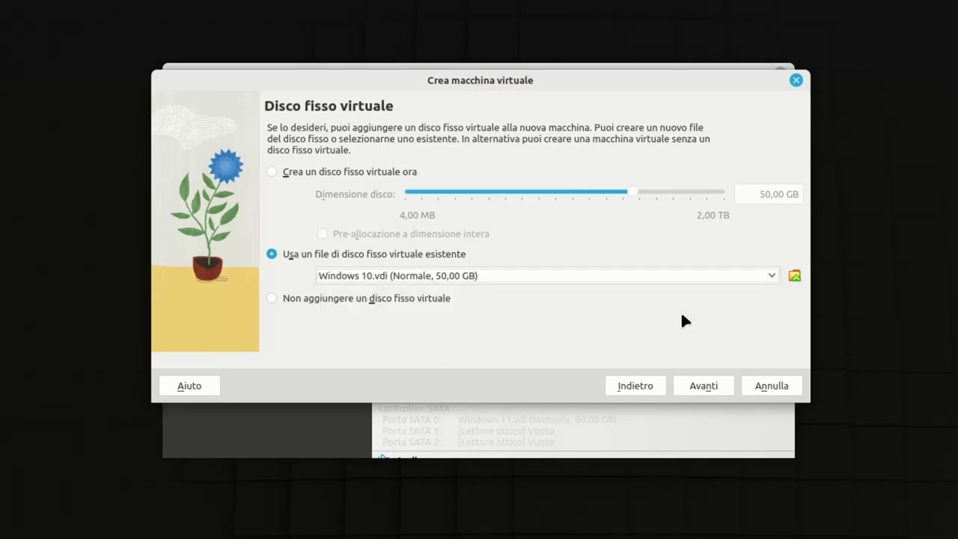